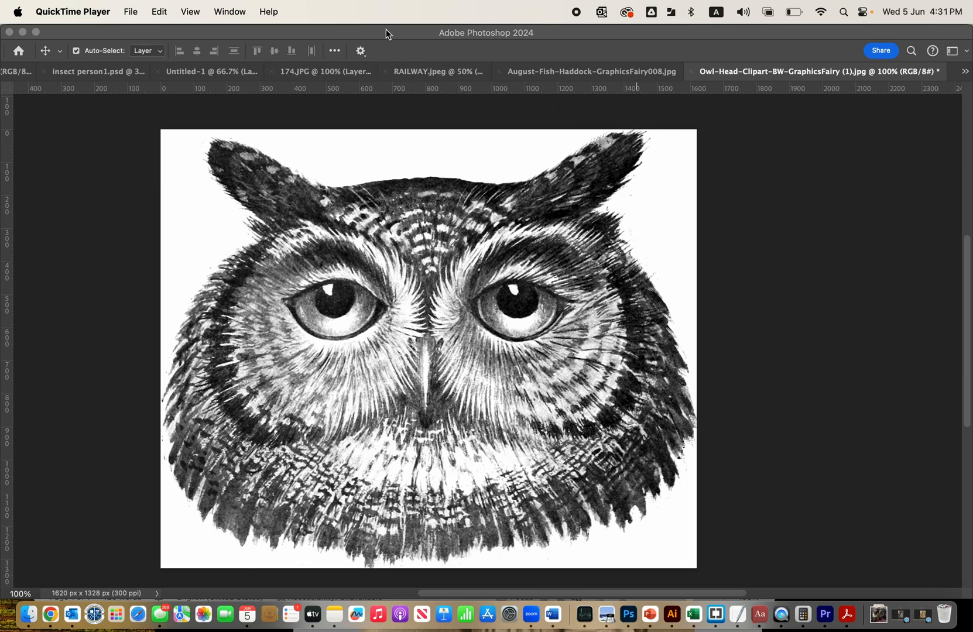
Select the white background around the owl with the Magic Wand, adding the lower-right area to the initial selection
click(320, 34)
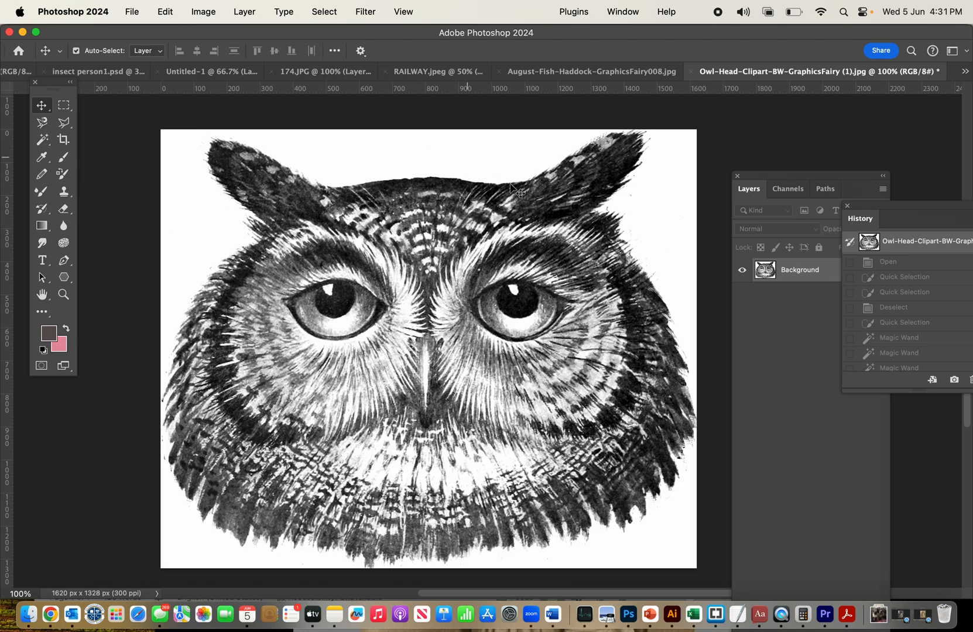
click(44, 145)
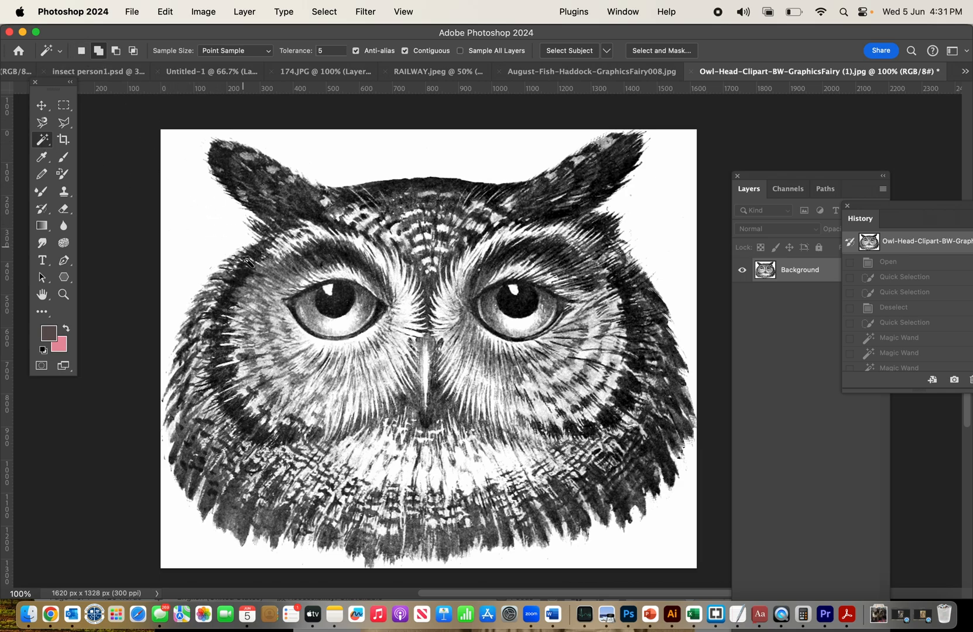
click(80, 50)
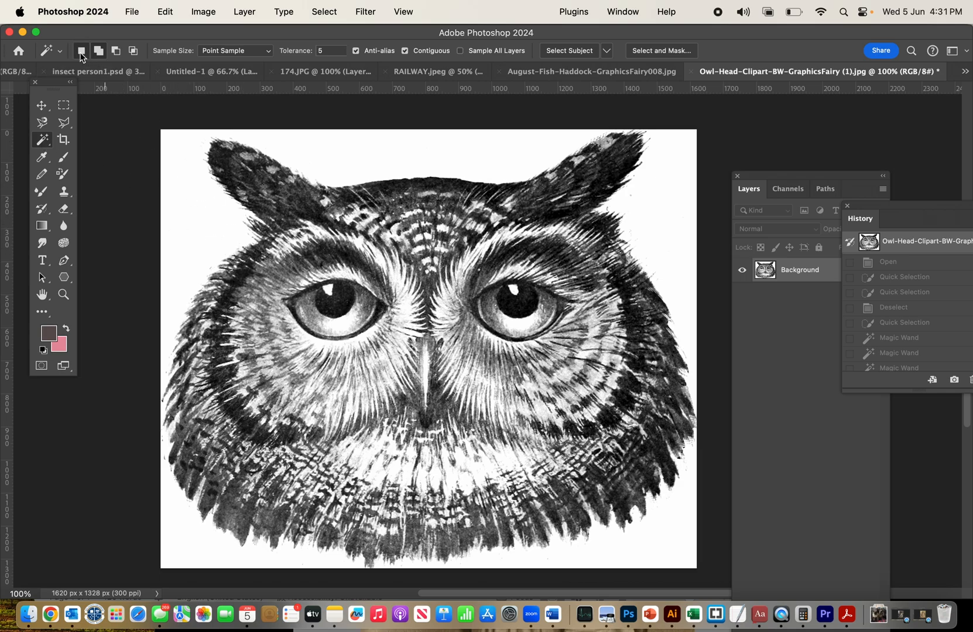
click(195, 199)
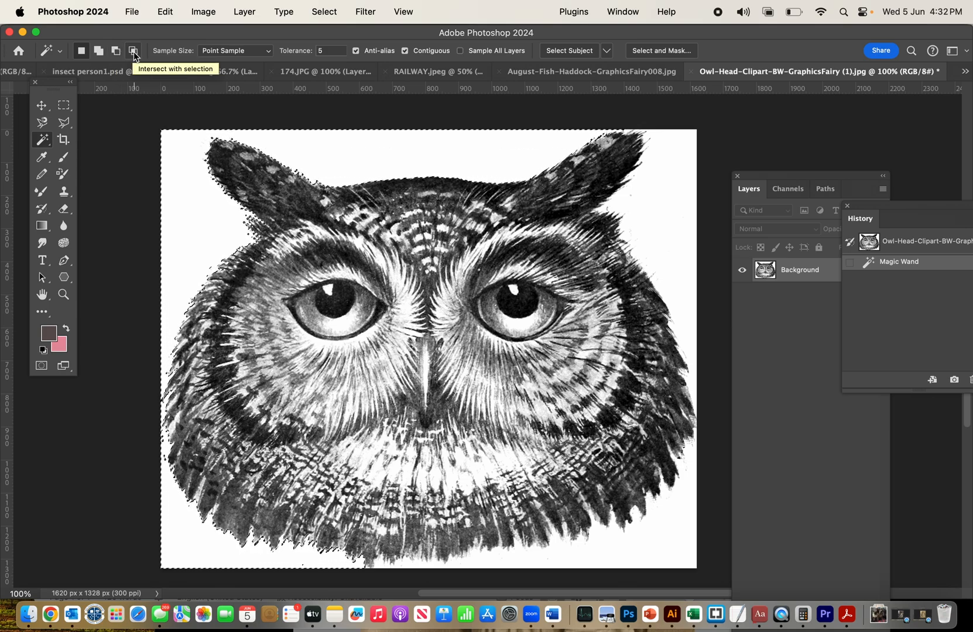
click(99, 51)
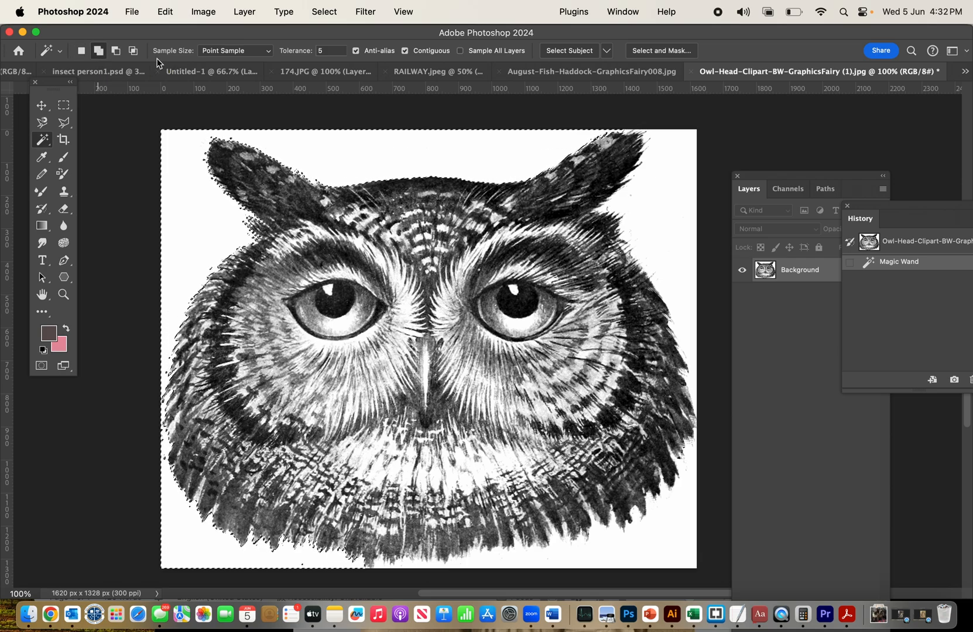
click(661, 514)
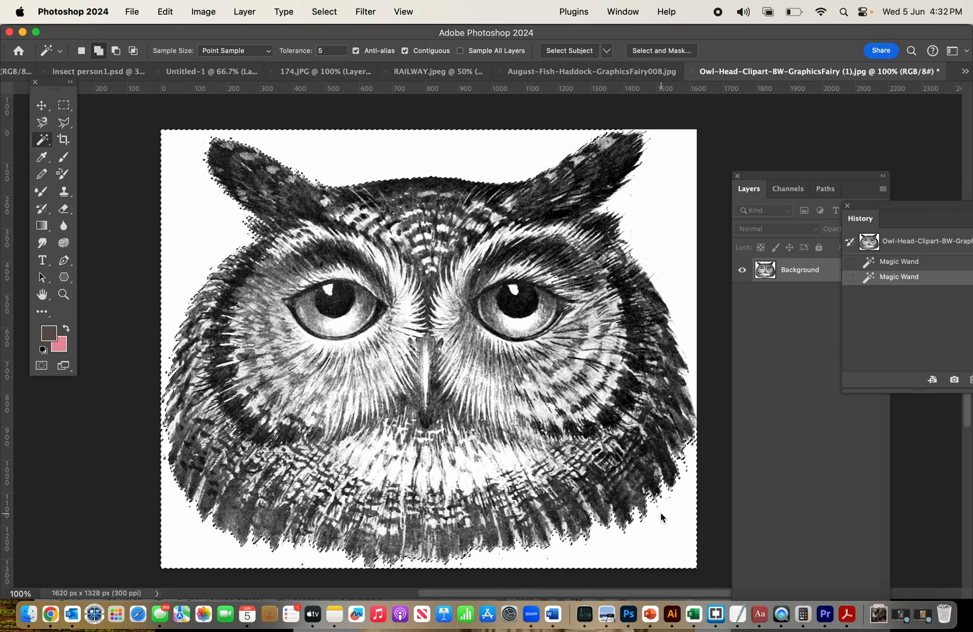
Unlock the Background layer and delete the white around the owl, including the leftover upper-right area, clearing the selection
drag(841, 174, 787, 141)
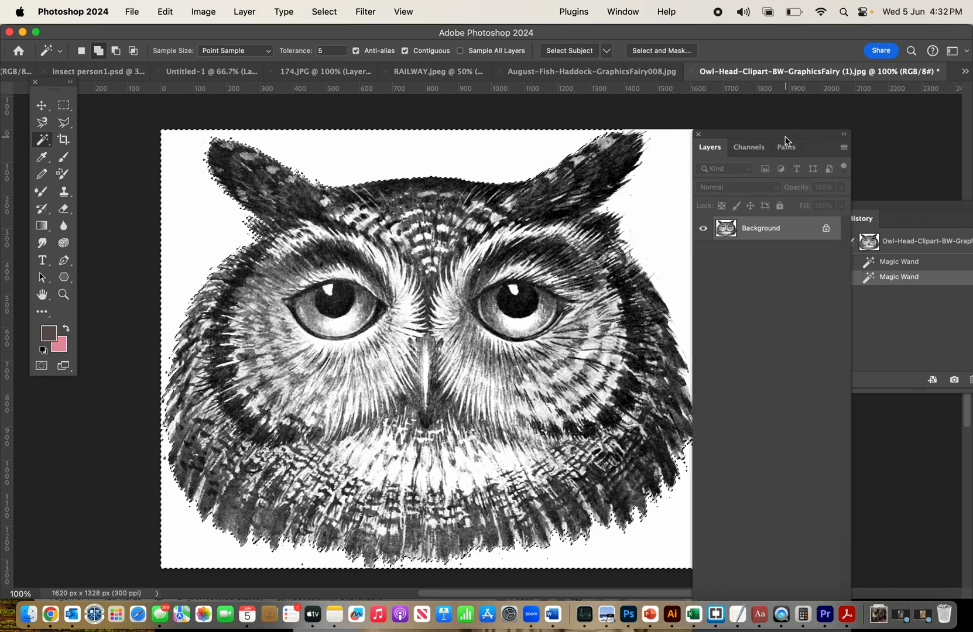
click(826, 230)
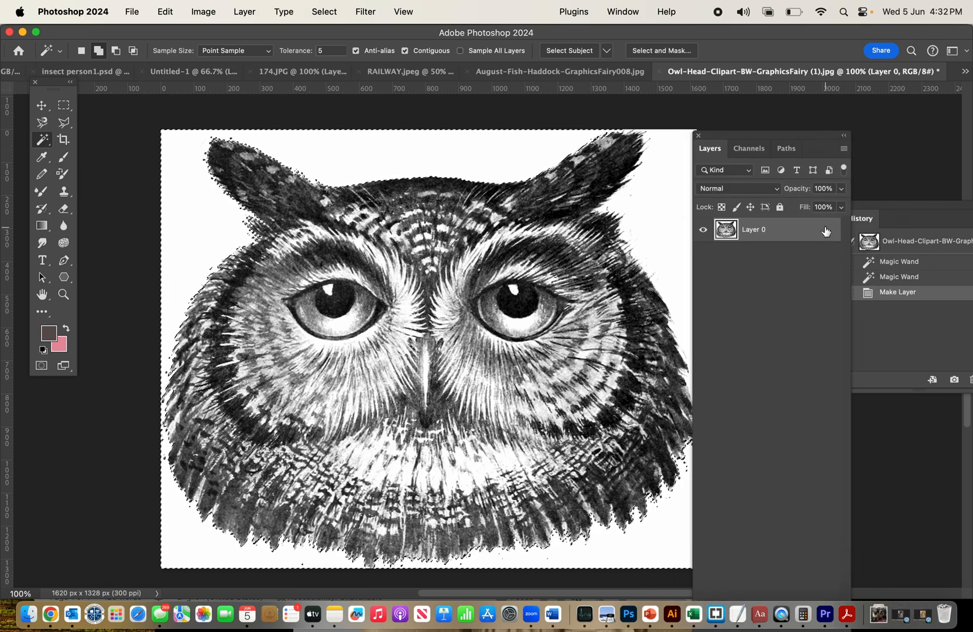
key(Delete)
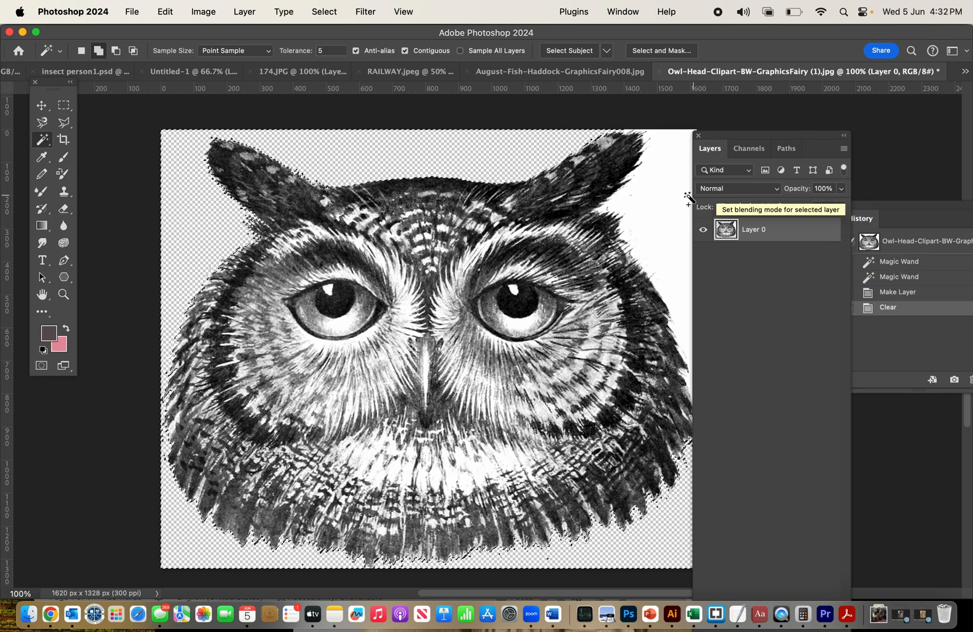
click(650, 205)
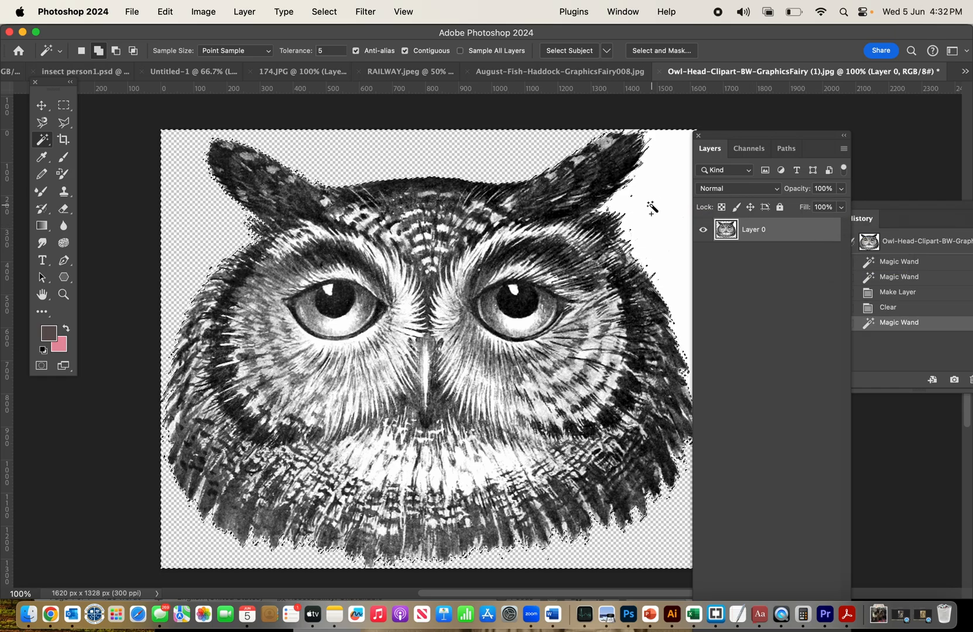
key(Delete)
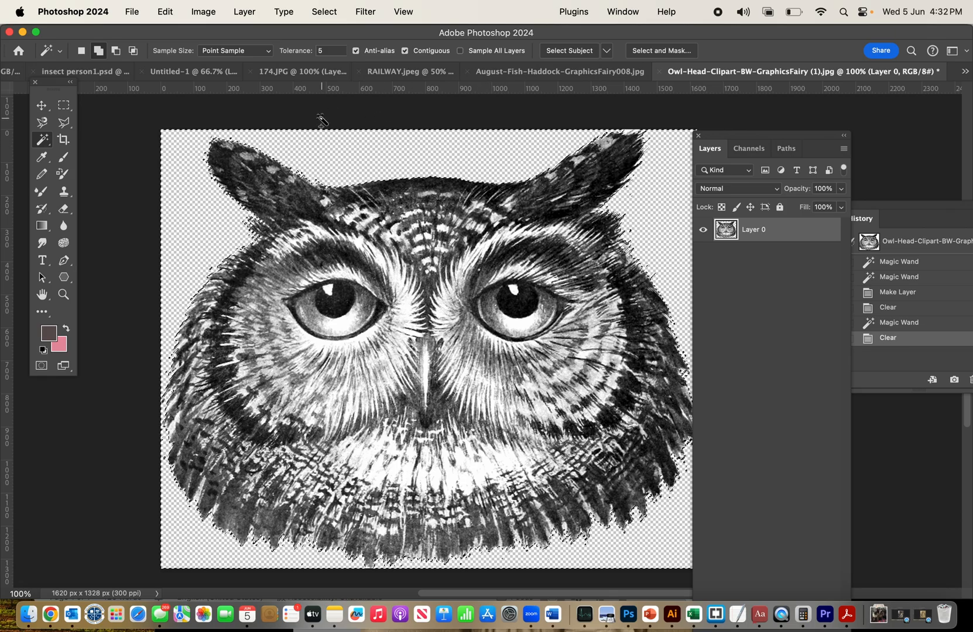
key(super+d)
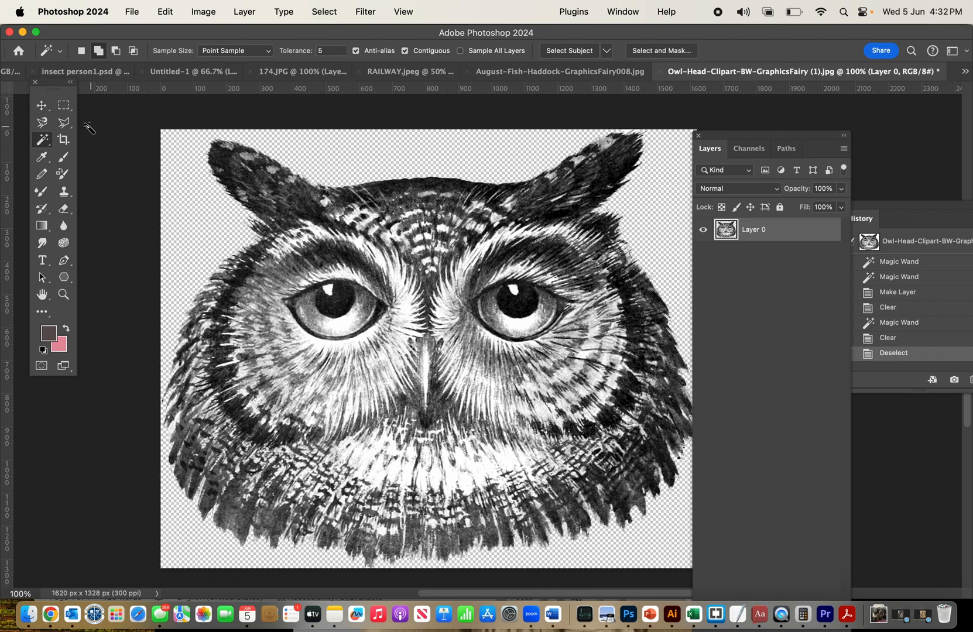
Shift the cut-out owl slightly downward on its canvas with the Move tool
click(41, 104)
drag(497, 278, 424, 293)
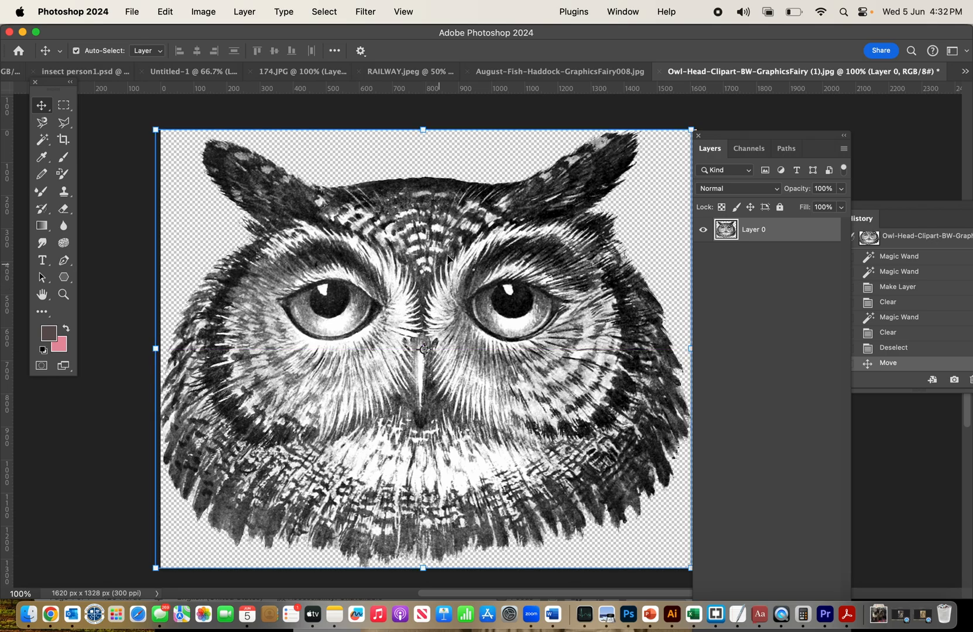
mouse_move(449, 230)
mouse_down()
mouse_move(458, 246)
mouse_move(447, 221)
mouse_up()
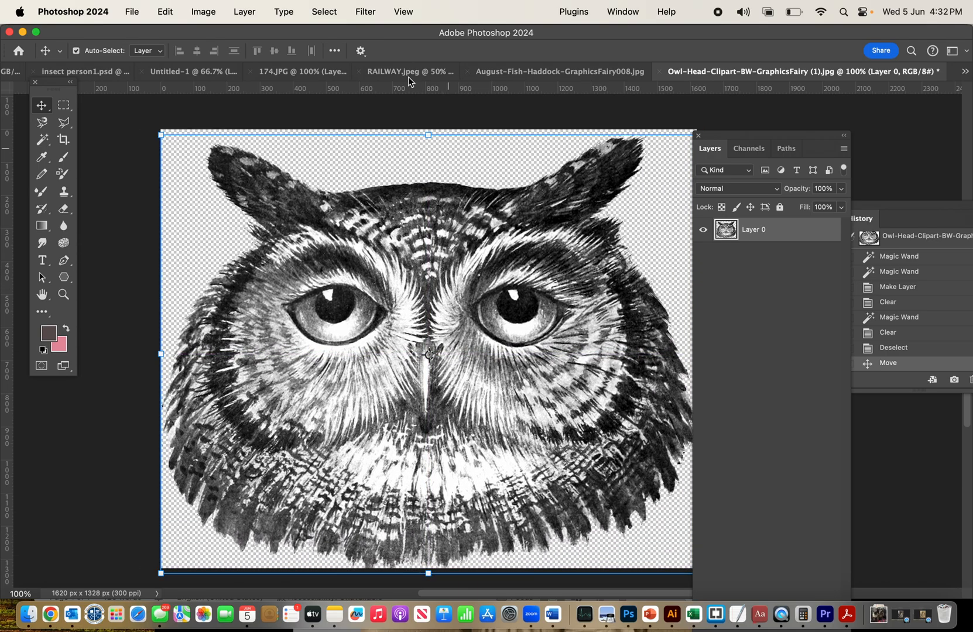
click(166, 12)
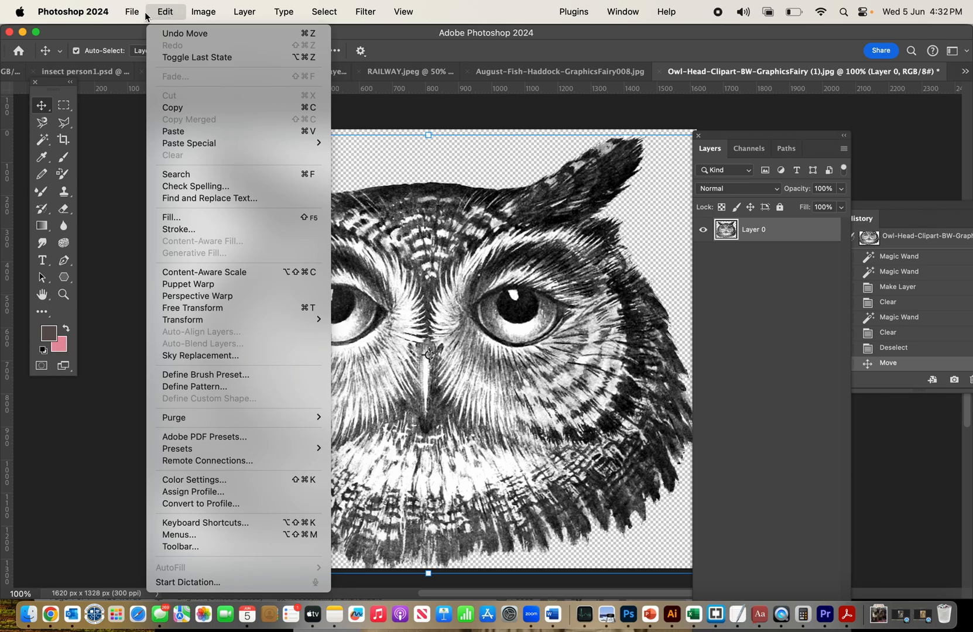
mouse_move(214, 16)
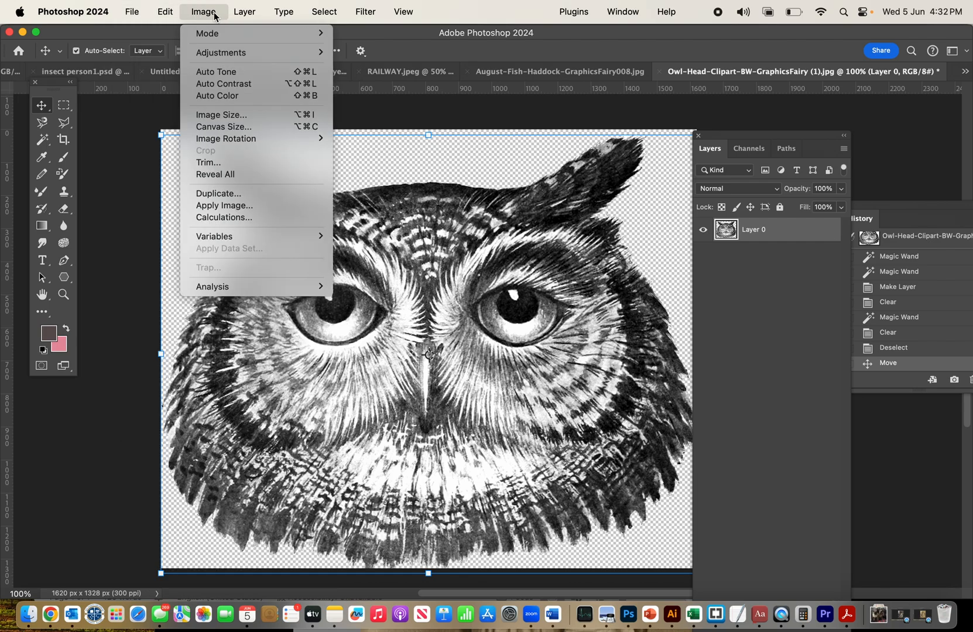
mouse_move(173, 17)
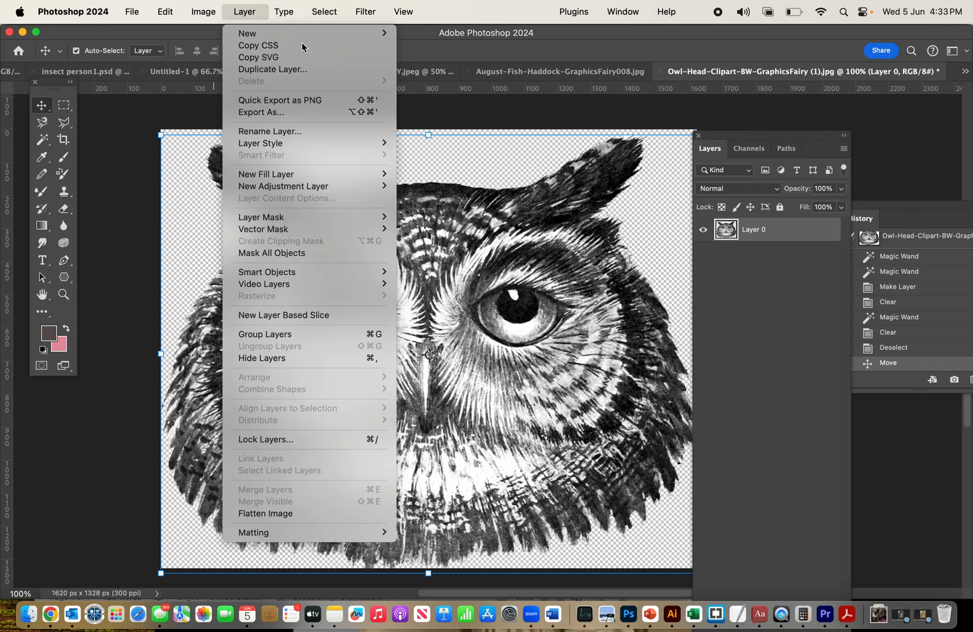
click(461, 120)
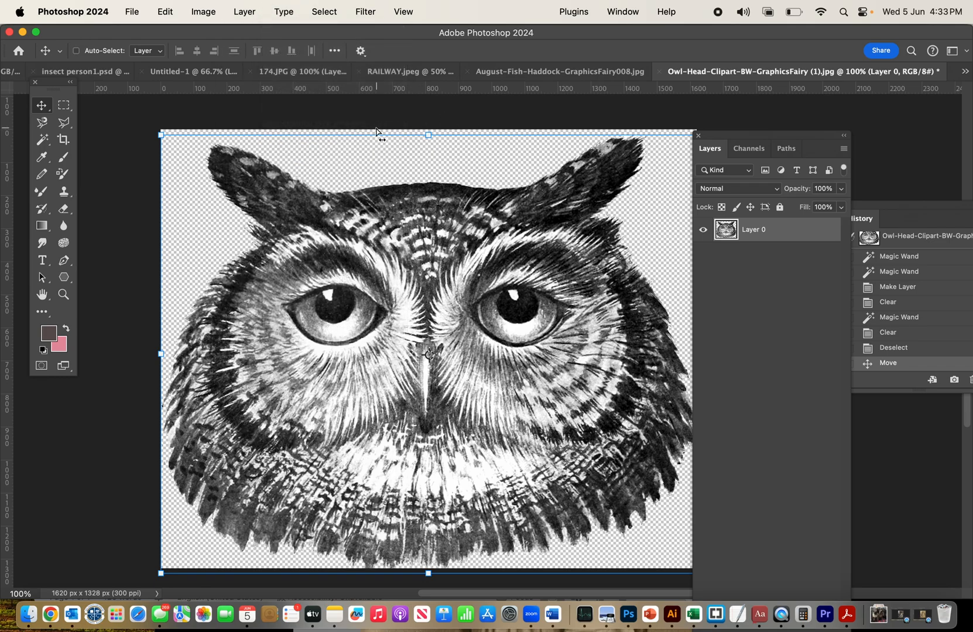
Select the whole owl cut-out, copy it and paste it into the Untitled-1 collage
key(super+a)
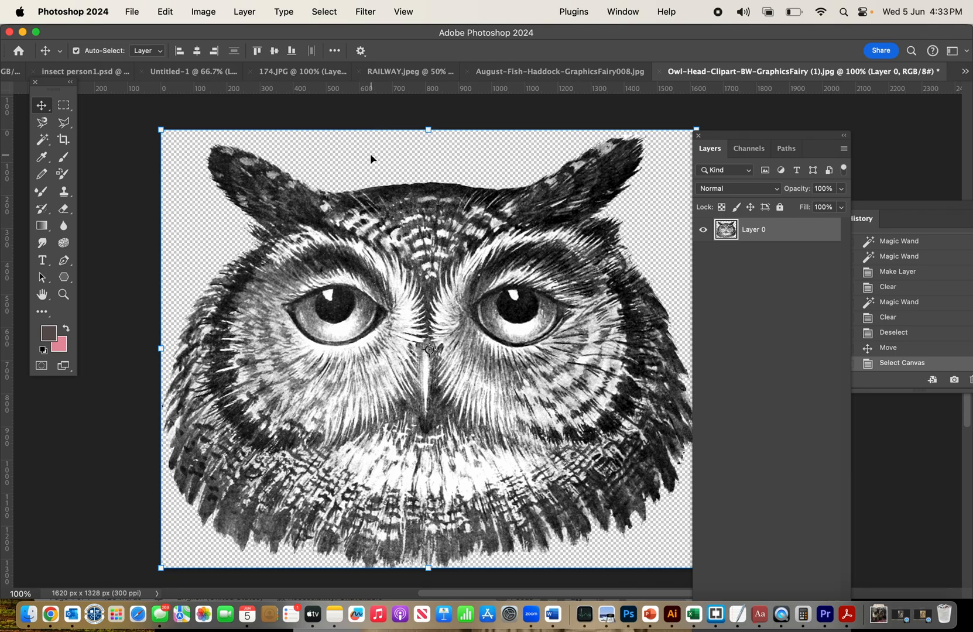
mouse_move(410, 220)
mouse_down()
mouse_move(394, 217)
mouse_move(421, 208)
mouse_move(413, 228)
mouse_up()
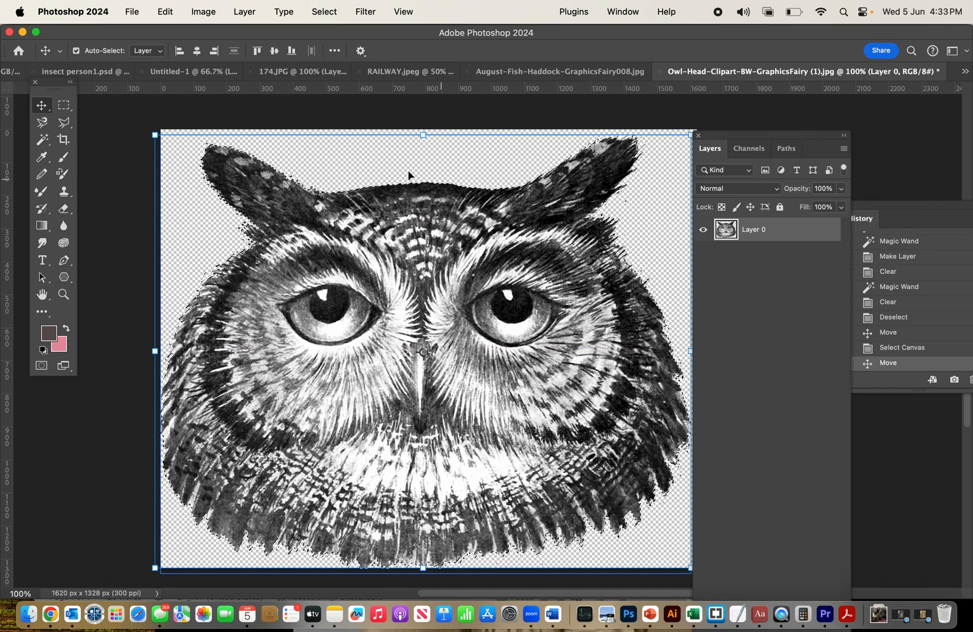
click(165, 11)
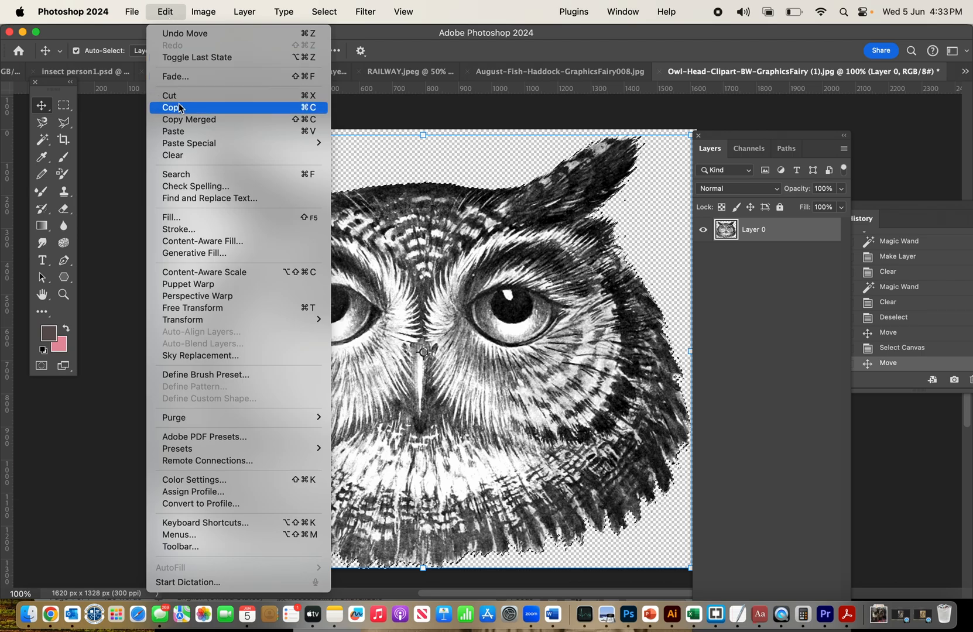
click(461, 154)
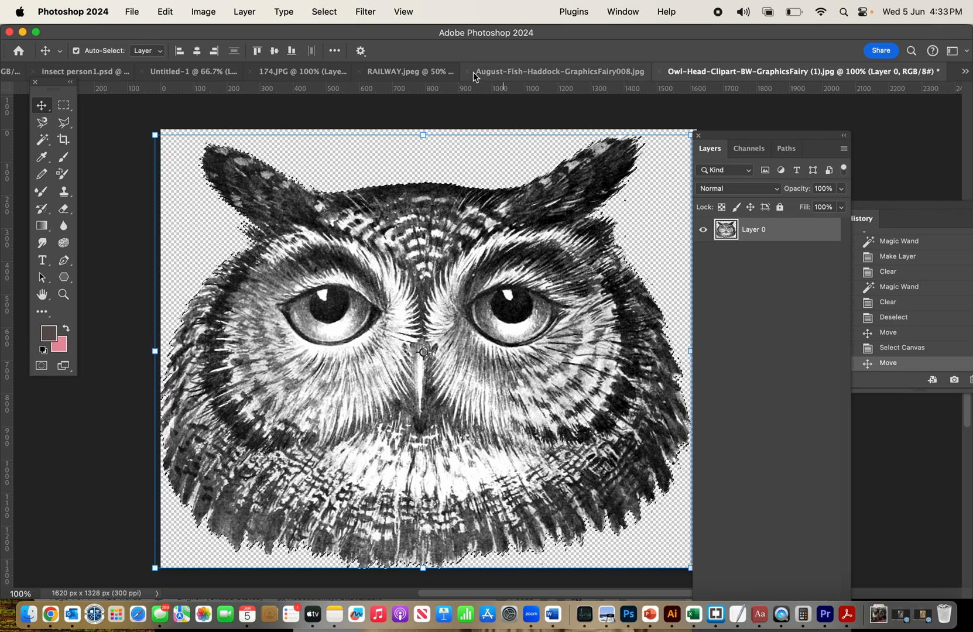
click(189, 72)
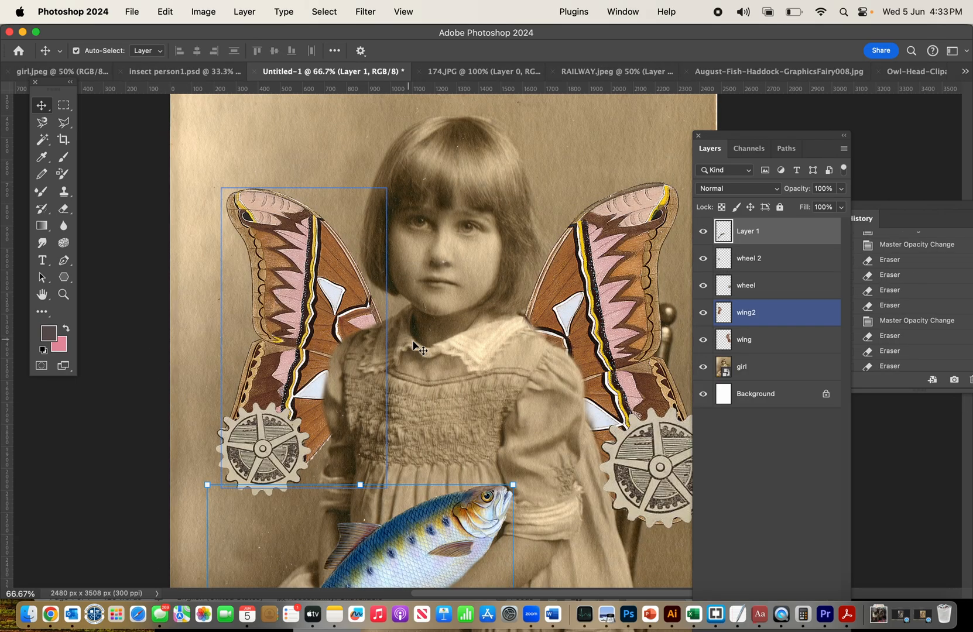
key(super+v)
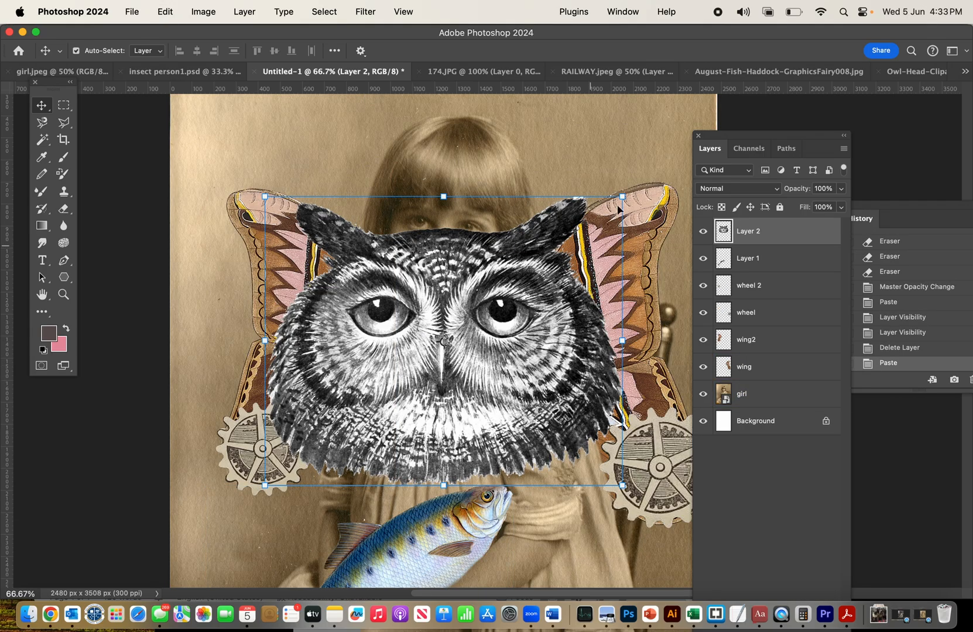
Scale the pasted owl to about 59%, rotate it about 11 degrees and position it over the girl's face
drag(622, 196, 419, 290)
drag(383, 407, 480, 245)
drag(571, 154, 595, 173)
mouse_move(489, 226)
mouse_down()
mouse_move(476, 231)
mouse_move(483, 225)
mouse_up()
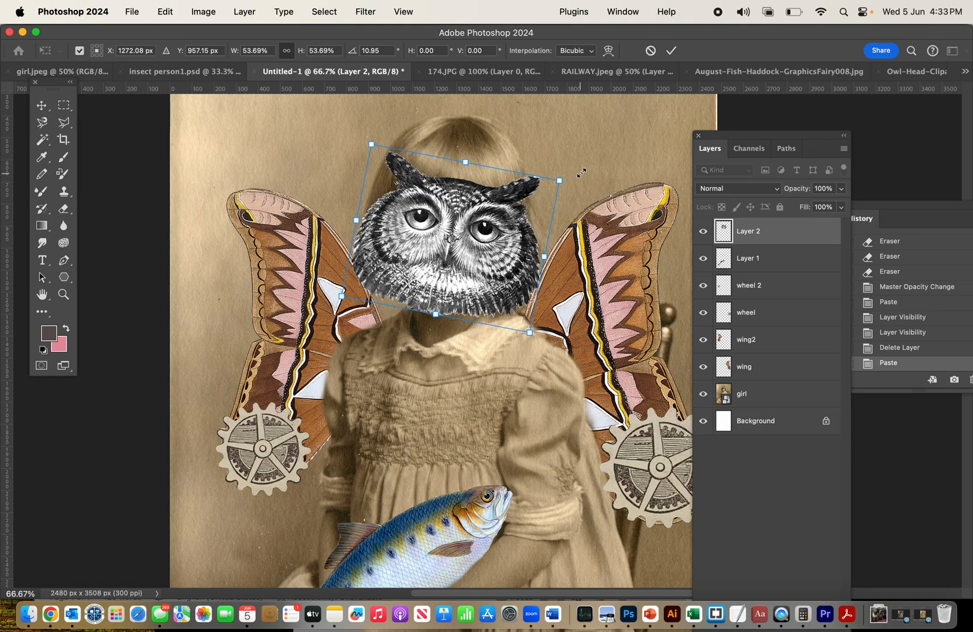
drag(560, 181, 573, 180)
drag(445, 229, 440, 240)
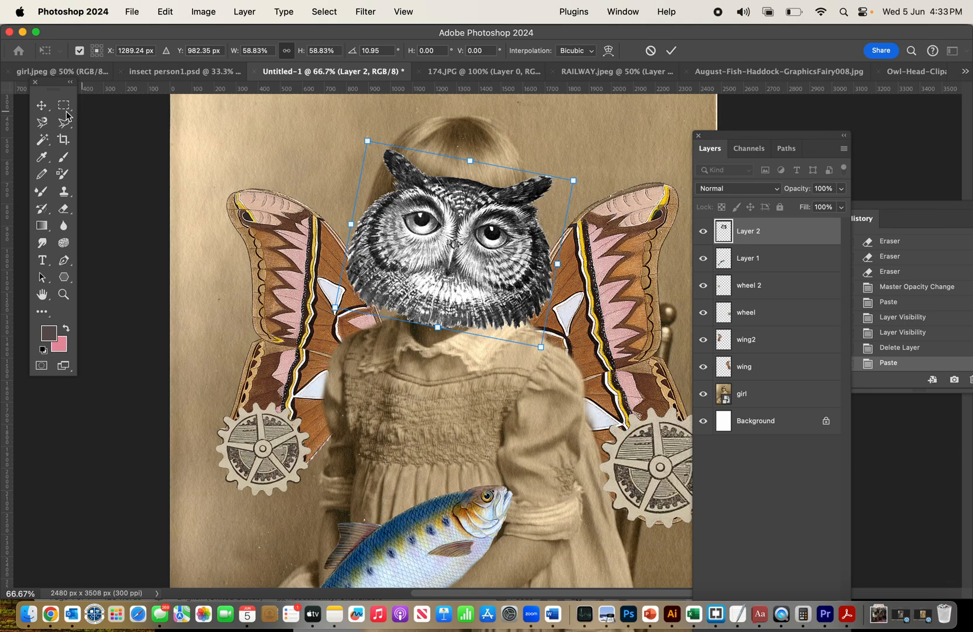
click(41, 105)
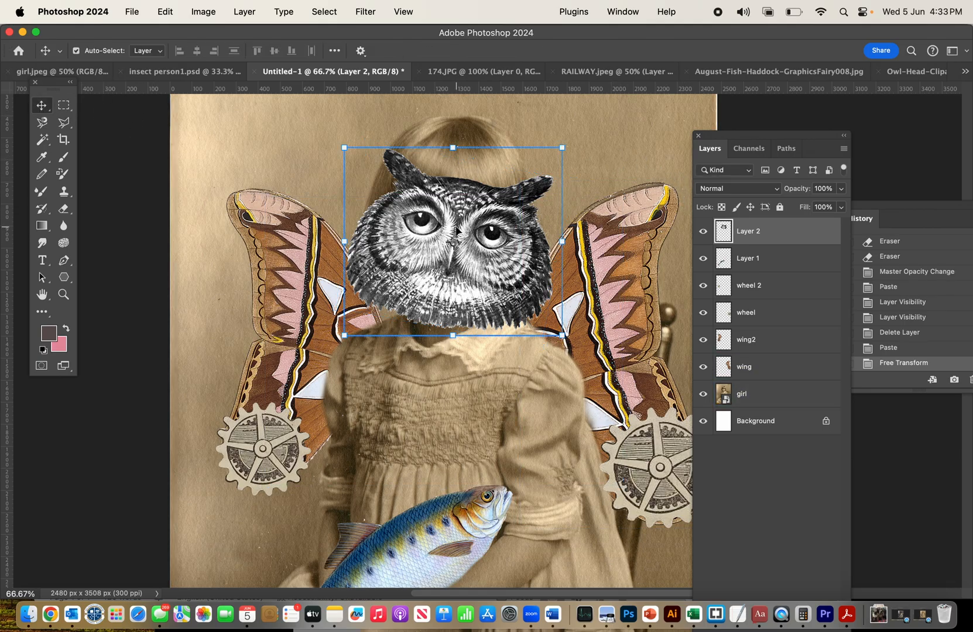
Move the owl head to the left, partly over the left wing, and rename its layer "owl"
drag(471, 230, 432, 239)
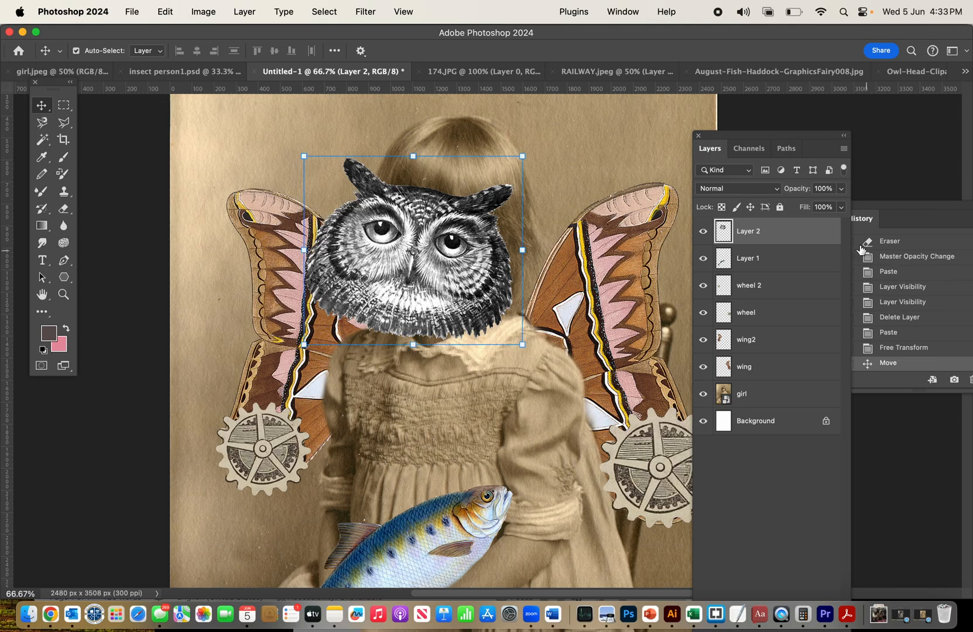
double_click(750, 230)
text(owl)
key(Return)
Place the owl layer between wing2 and wing, and move the owl head back over the girl's face
drag(764, 227, 759, 344)
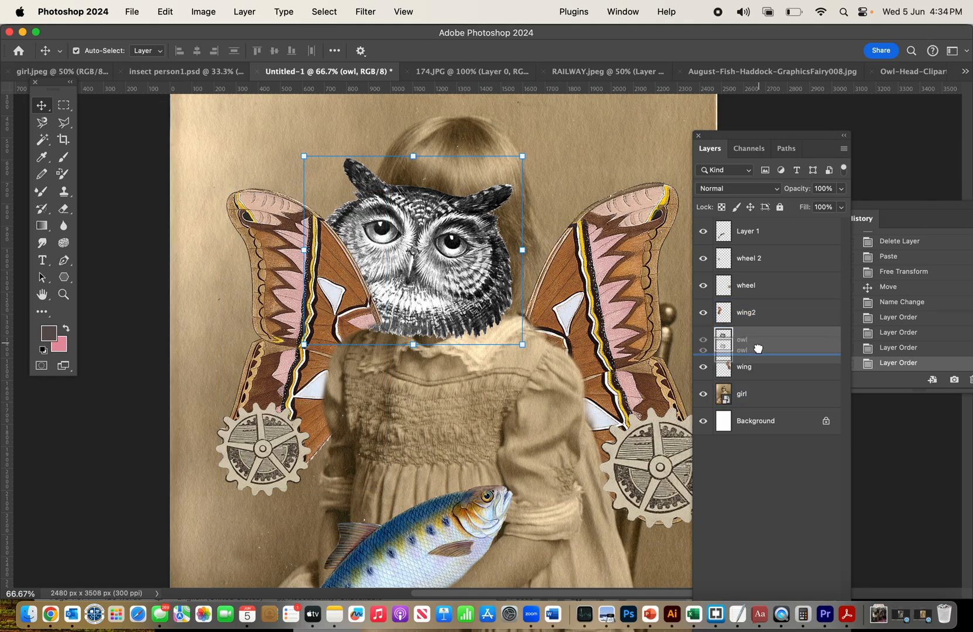
drag(395, 248, 435, 229)
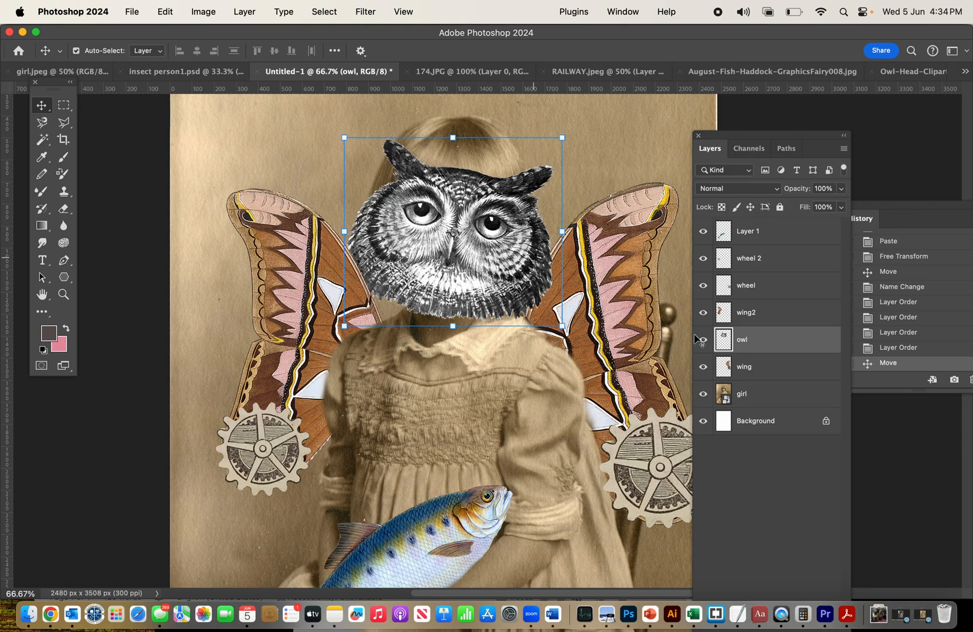
double_click(757, 347)
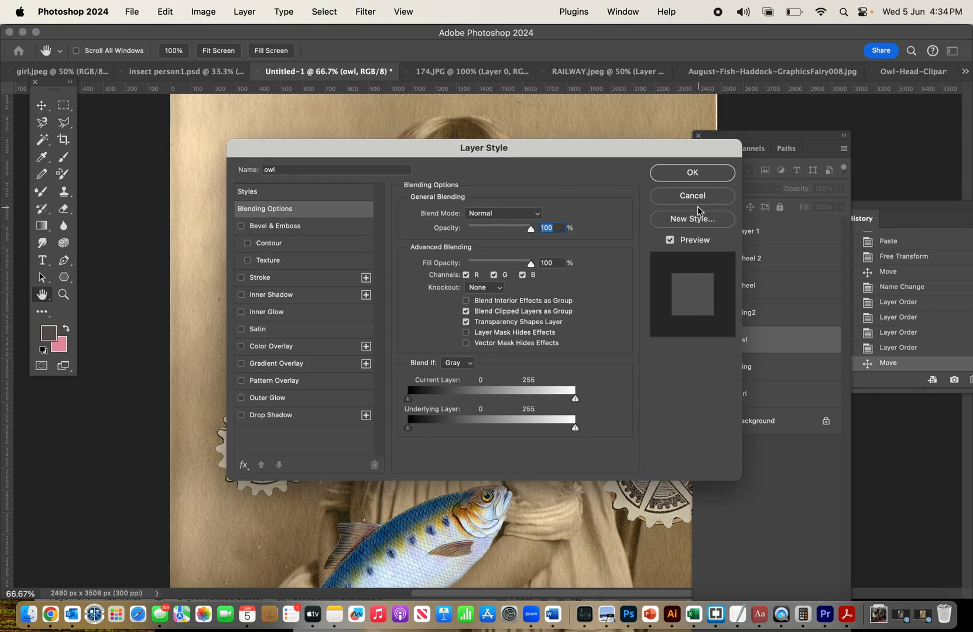
click(692, 195)
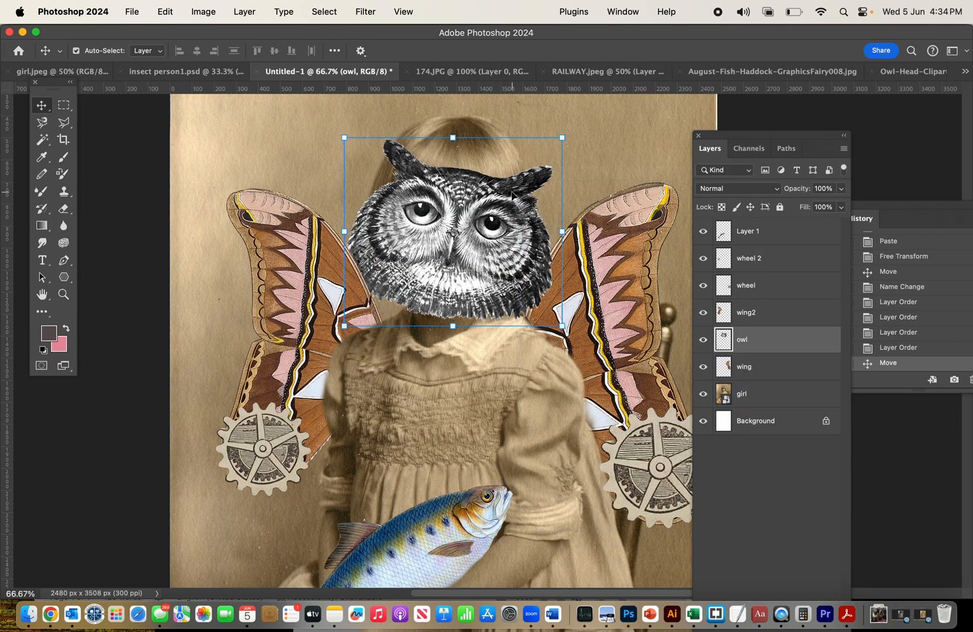
Bring the owl layer to the top of the layer stack and nudge the owl head slightly left
drag(765, 319, 759, 223)
drag(459, 208, 454, 206)
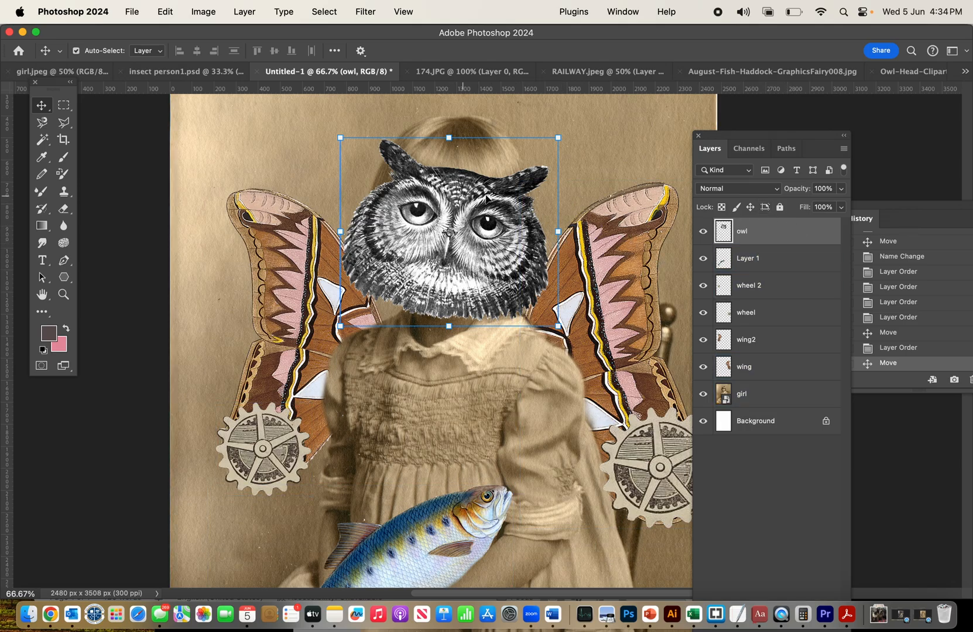
Reduce the owl layer's opacity to 43% and activate the Eraser tool
click(840, 188)
drag(843, 204, 806, 205)
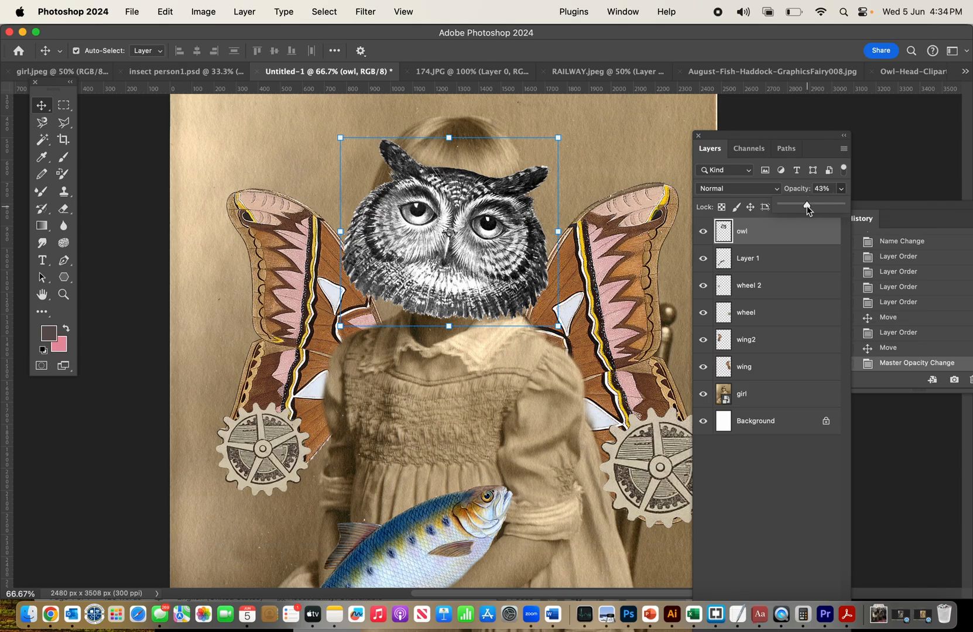
click(64, 208)
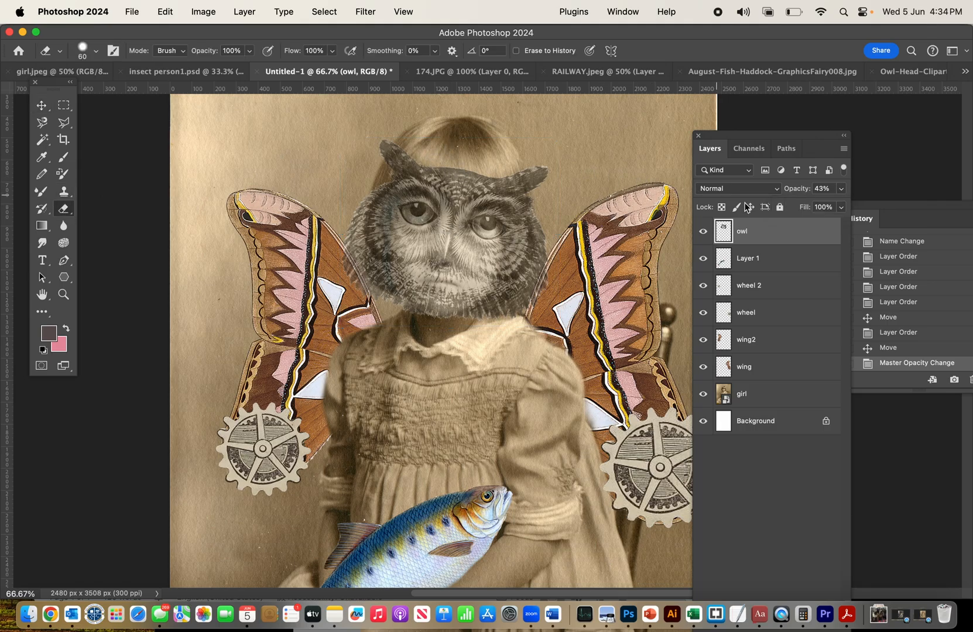
Fade the owl layer to 28%, erase the part covering the girl's fringe between the ear tufts, and restore its opacity to 100%
click(841, 190)
mouse_move(427, 171)
mouse_down()
mouse_move(488, 176)
mouse_move(484, 185)
mouse_move(490, 178)
mouse_move(504, 191)
mouse_move(438, 186)
mouse_move(427, 180)
mouse_move(469, 182)
mouse_move(419, 167)
mouse_move(455, 193)
mouse_move(498, 190)
mouse_move(428, 177)
mouse_up()
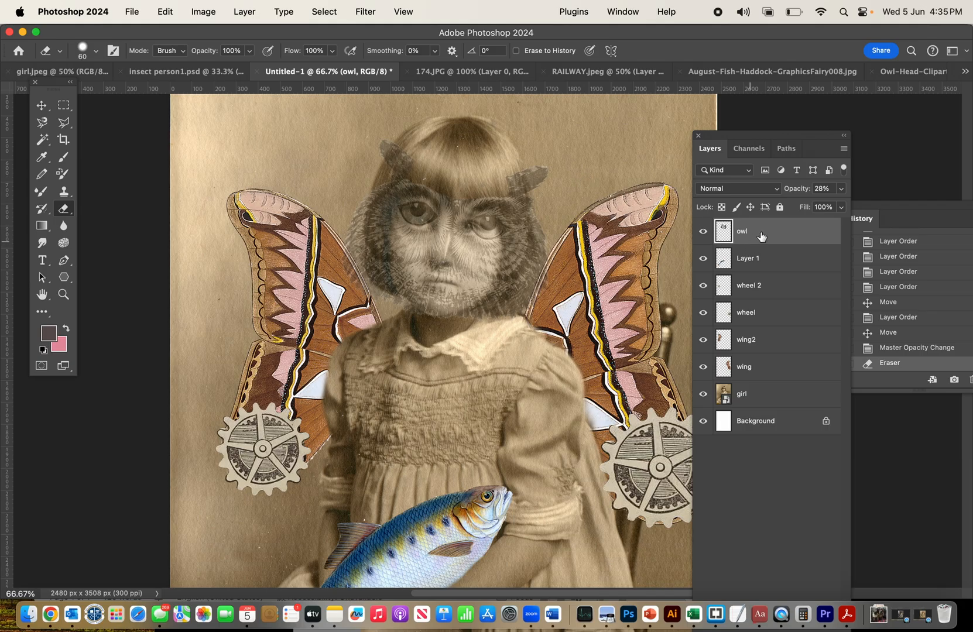
click(841, 188)
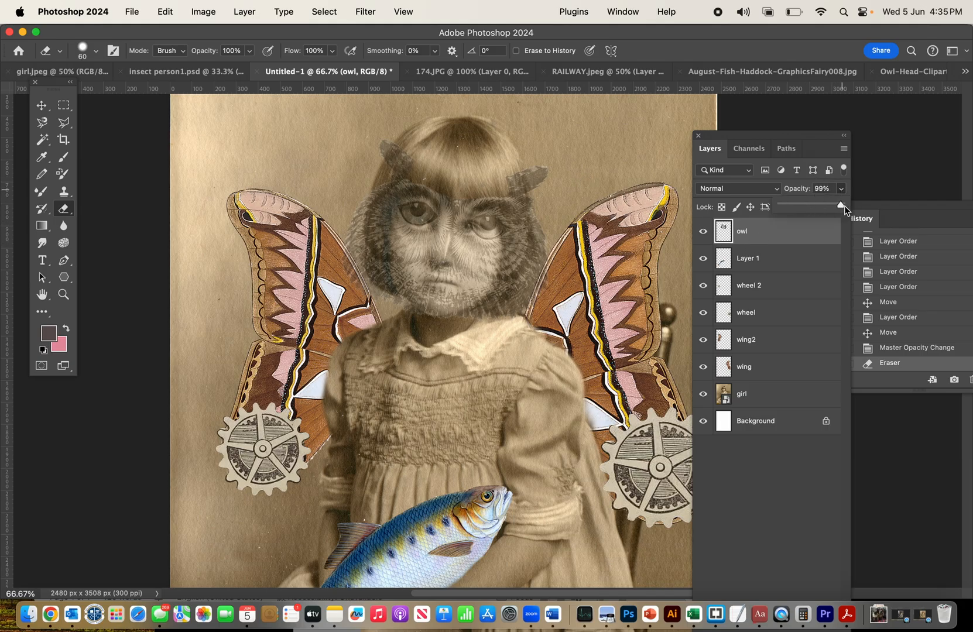
drag(845, 205, 853, 206)
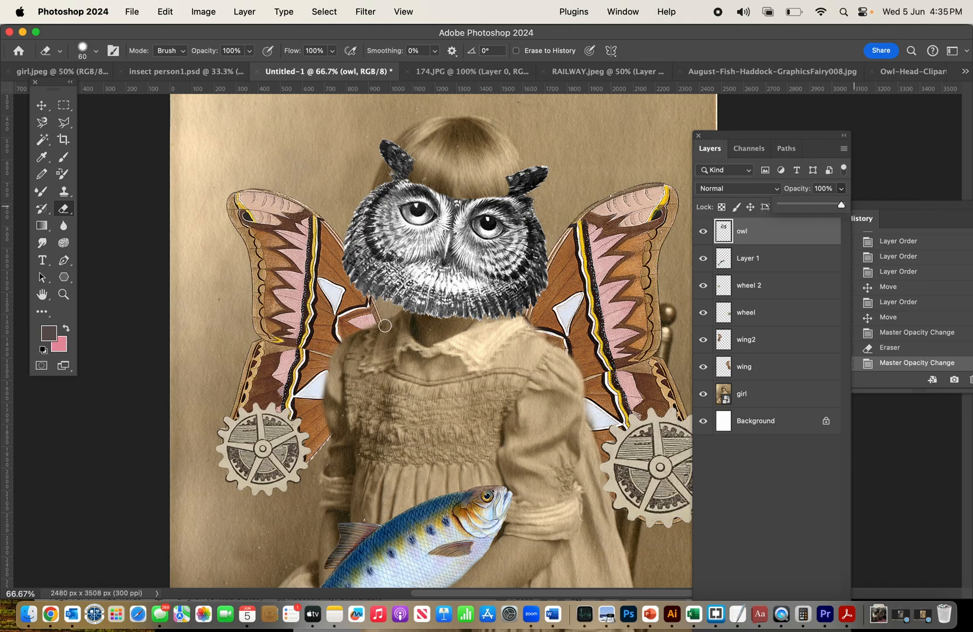
Add a Black & White adjustment layer above the owl layer to turn the whole collage monochrome
scroll(384, 325, down, 5)
scroll(385, 325, down, 1)
scroll(384, 326, down, 3)
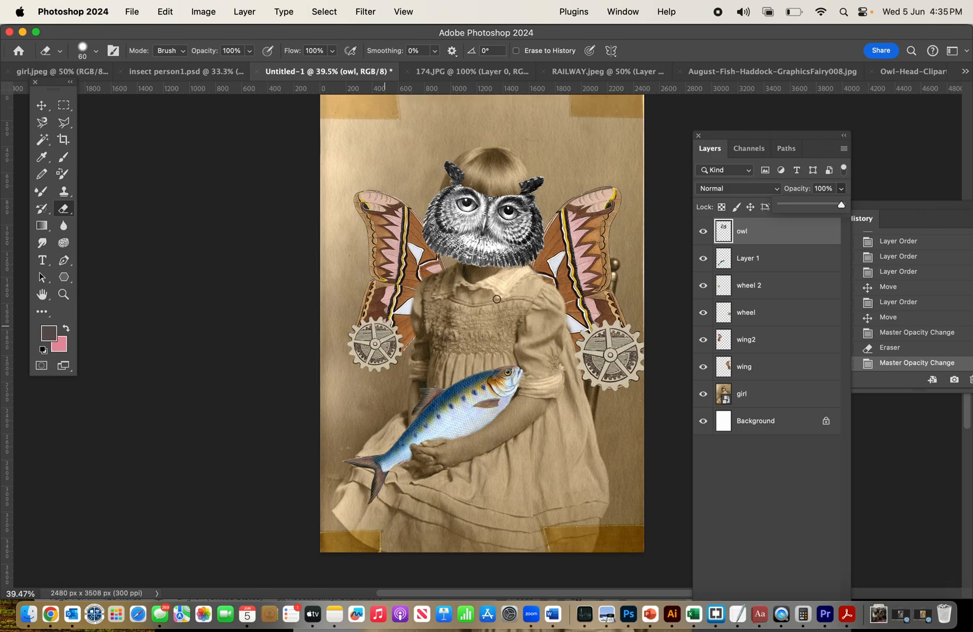
scroll(480, 278, right, 2)
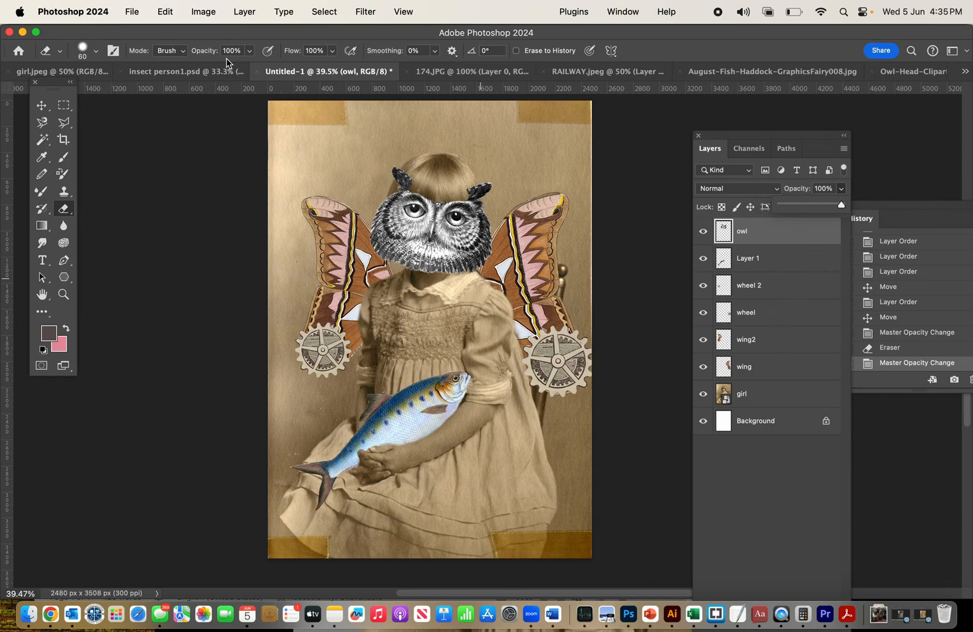
click(243, 12)
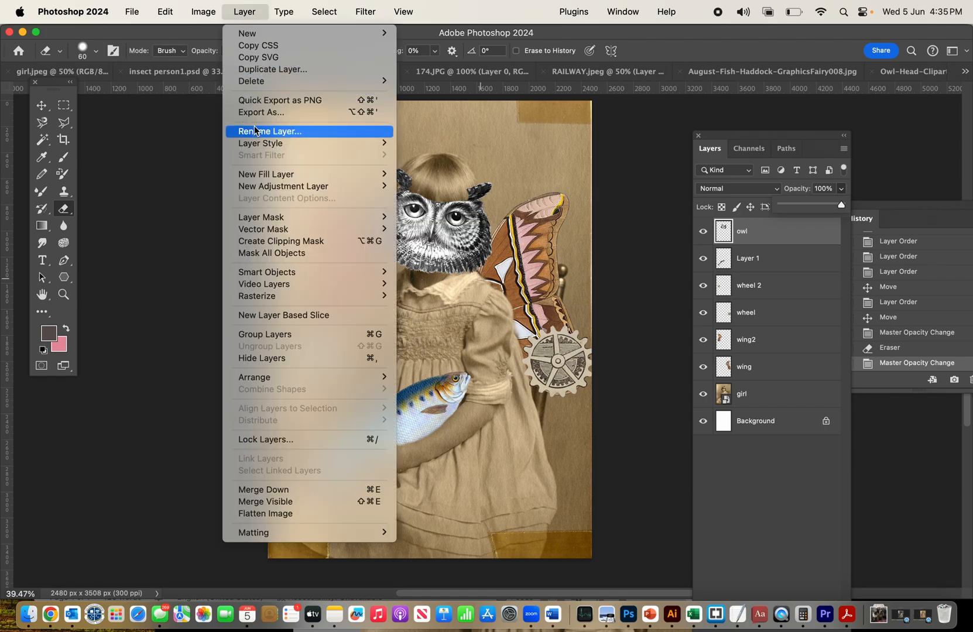
mouse_move(257, 187)
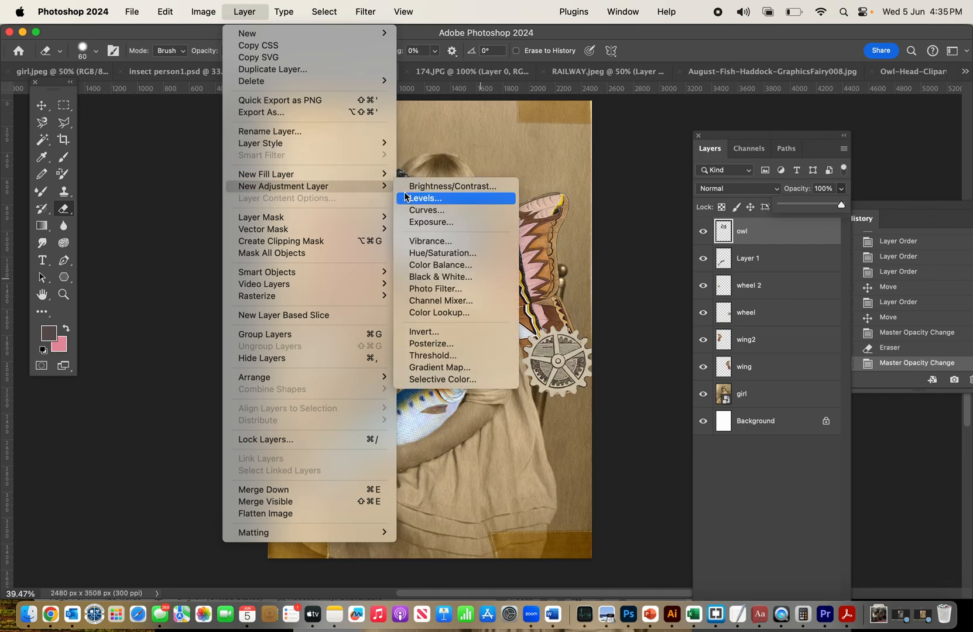
click(437, 277)
click(606, 284)
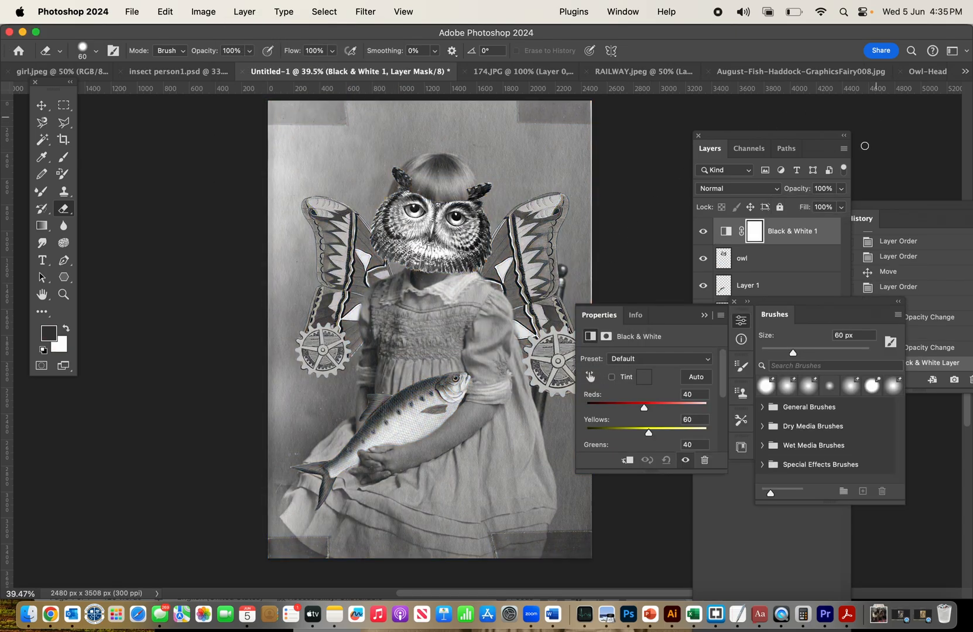
Try the Blue Filter, Darker, Green Filter, High Contrast Blue Filter, Lighter and Neutral Density presets on the Black & White adjustment
mouse_move(669, 319)
mouse_down()
mouse_move(746, 377)
mouse_move(699, 340)
mouse_move(655, 244)
mouse_up()
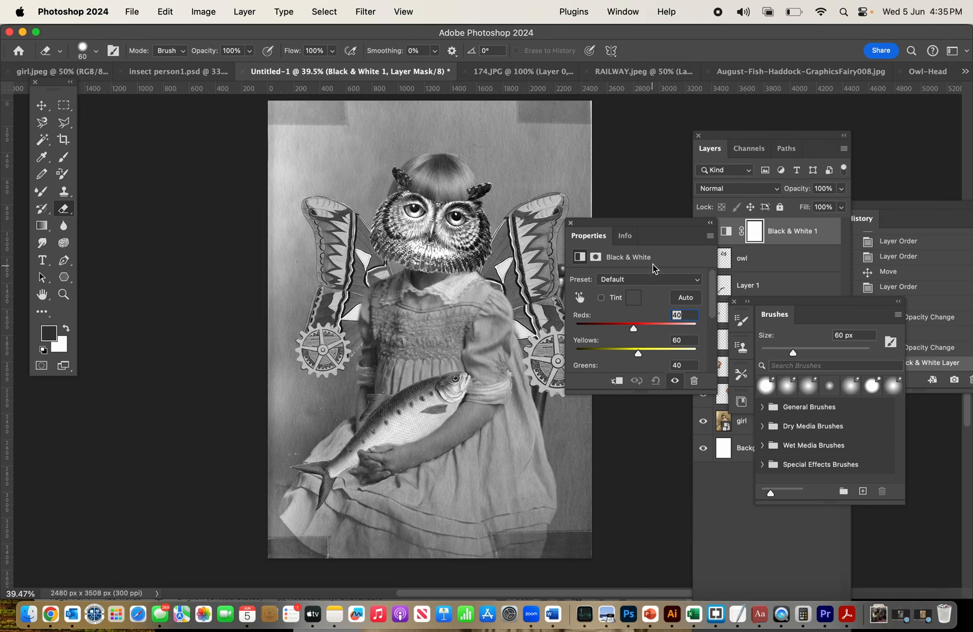
click(644, 285)
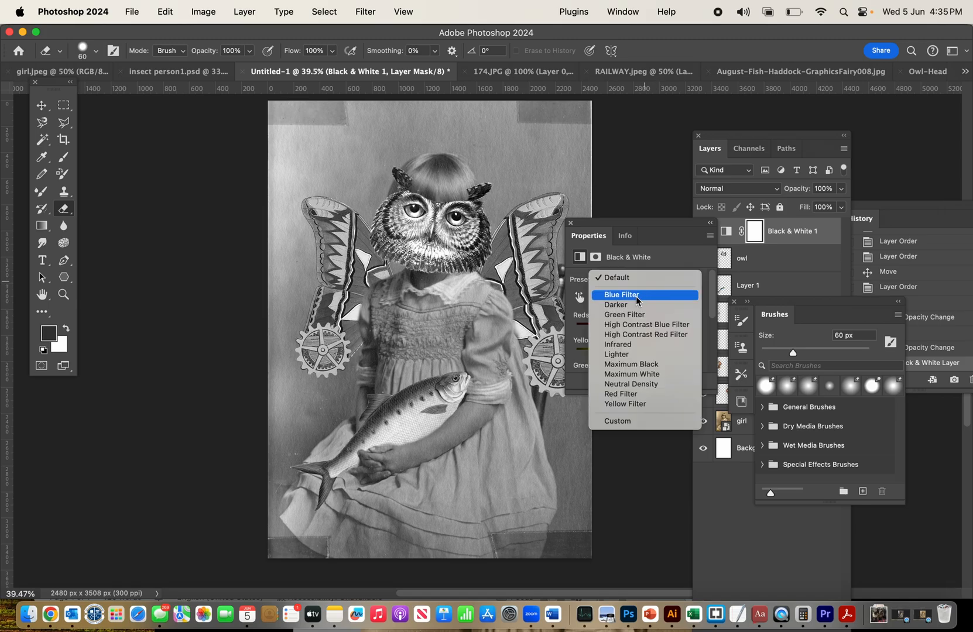
click(637, 299)
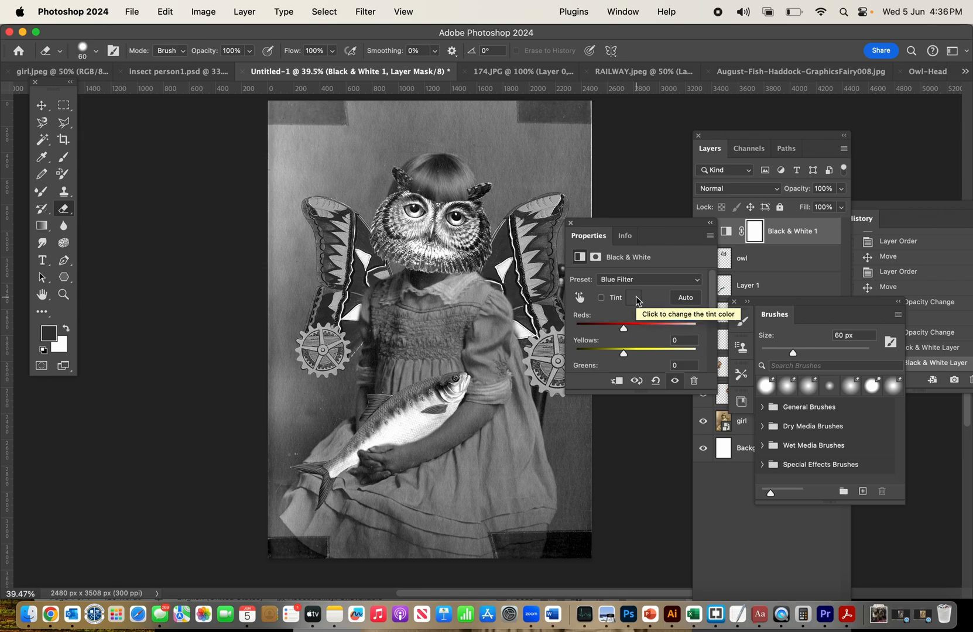
click(670, 279)
click(656, 288)
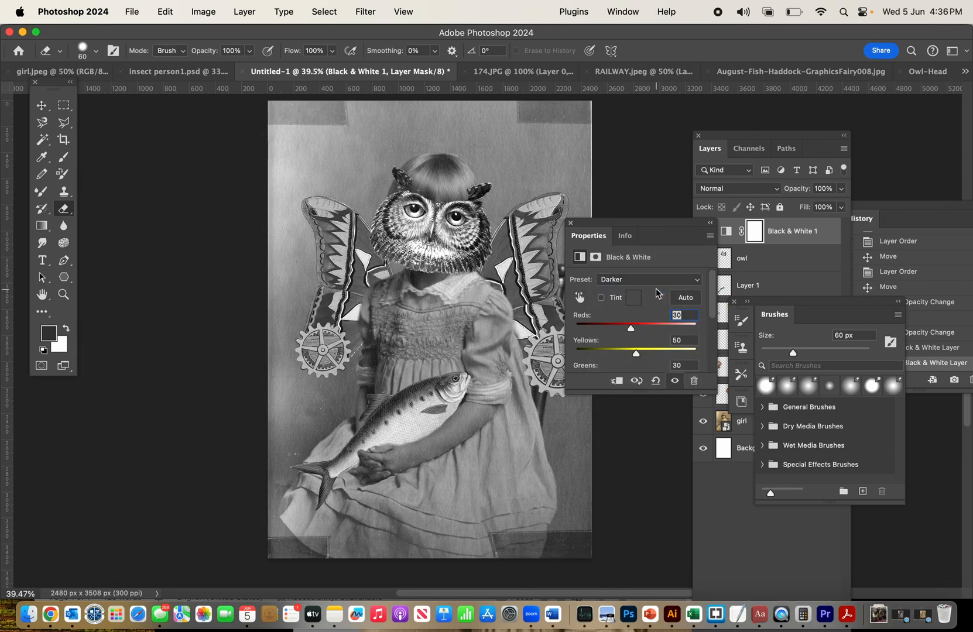
click(644, 283)
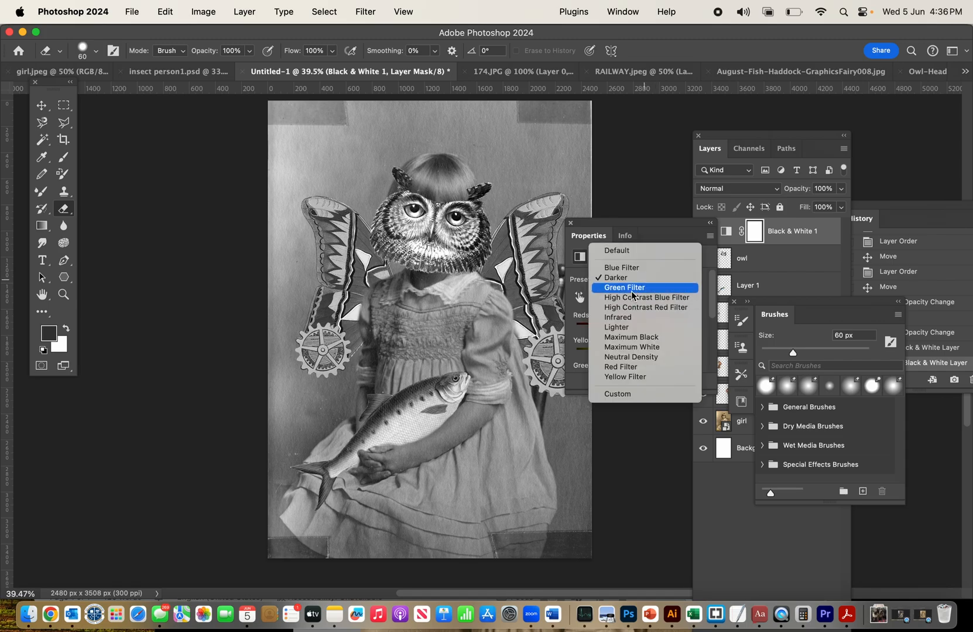
click(631, 289)
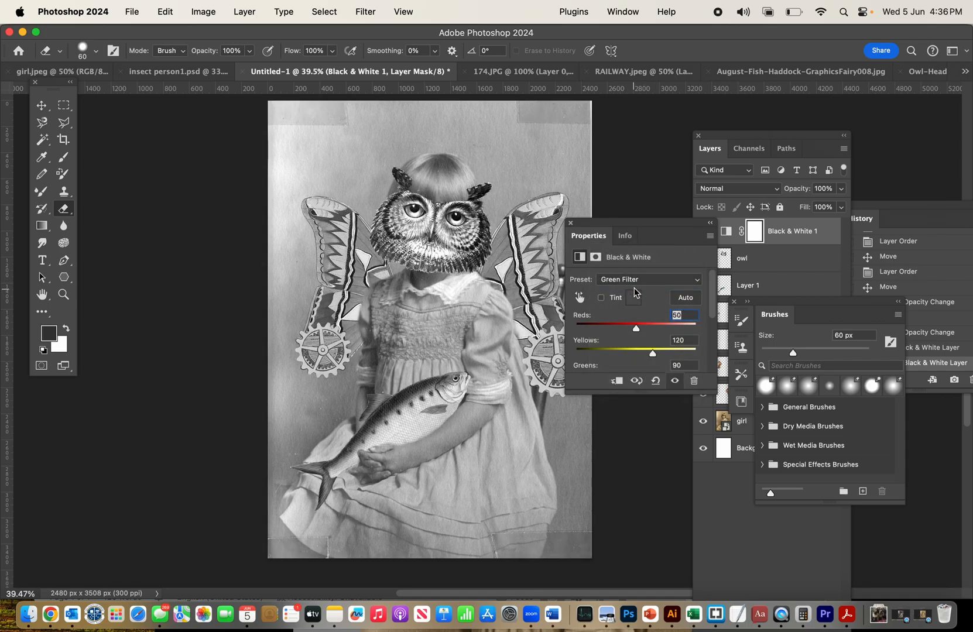
click(635, 285)
click(632, 289)
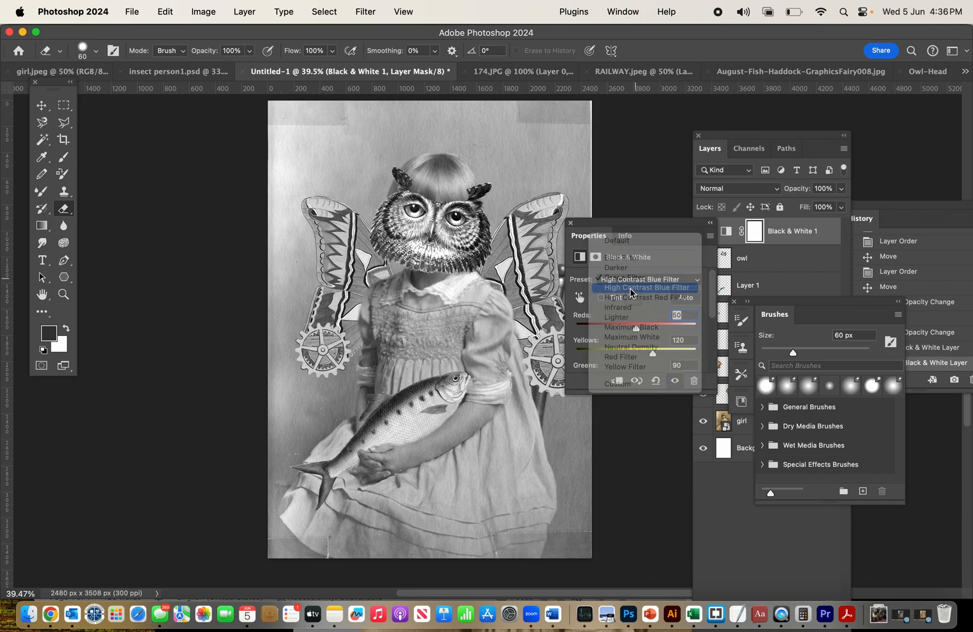
click(631, 281)
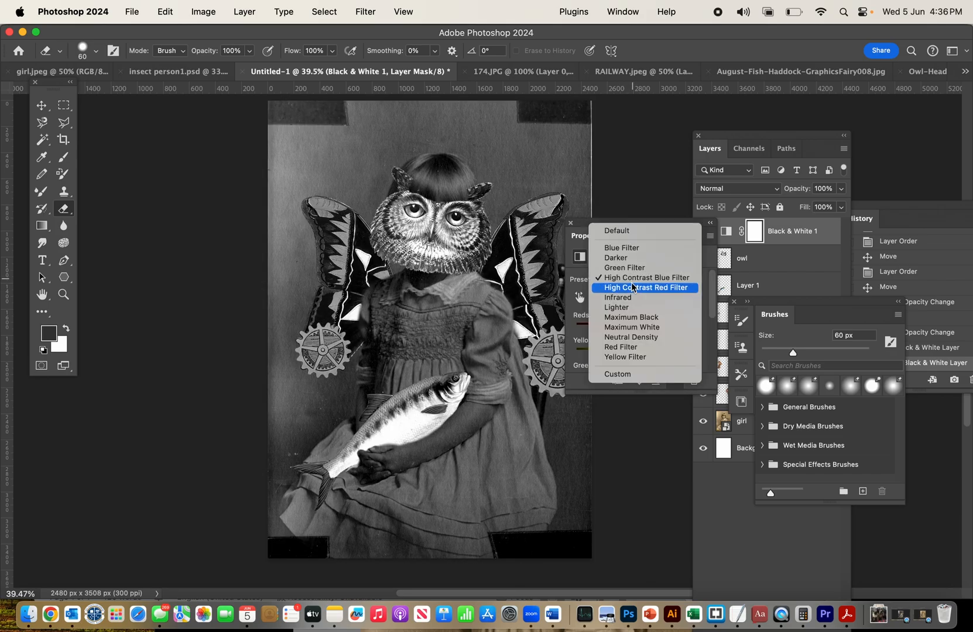
click(621, 308)
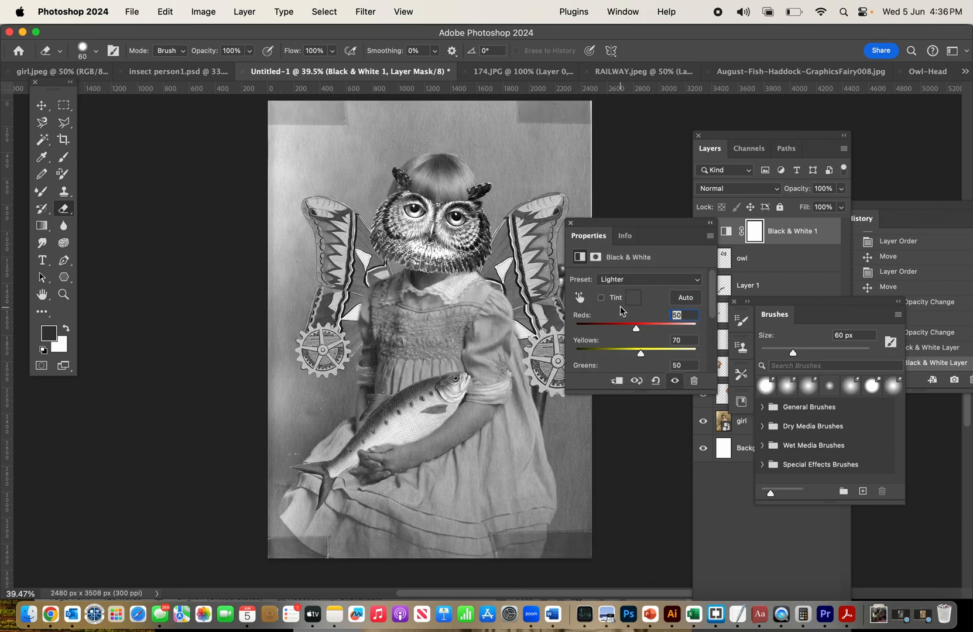
click(633, 280)
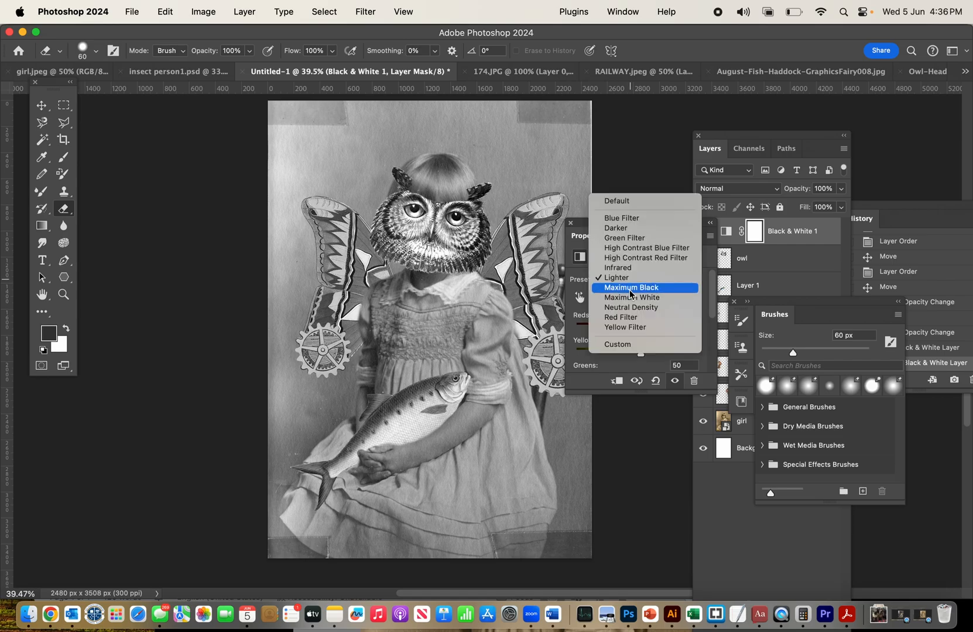
click(624, 307)
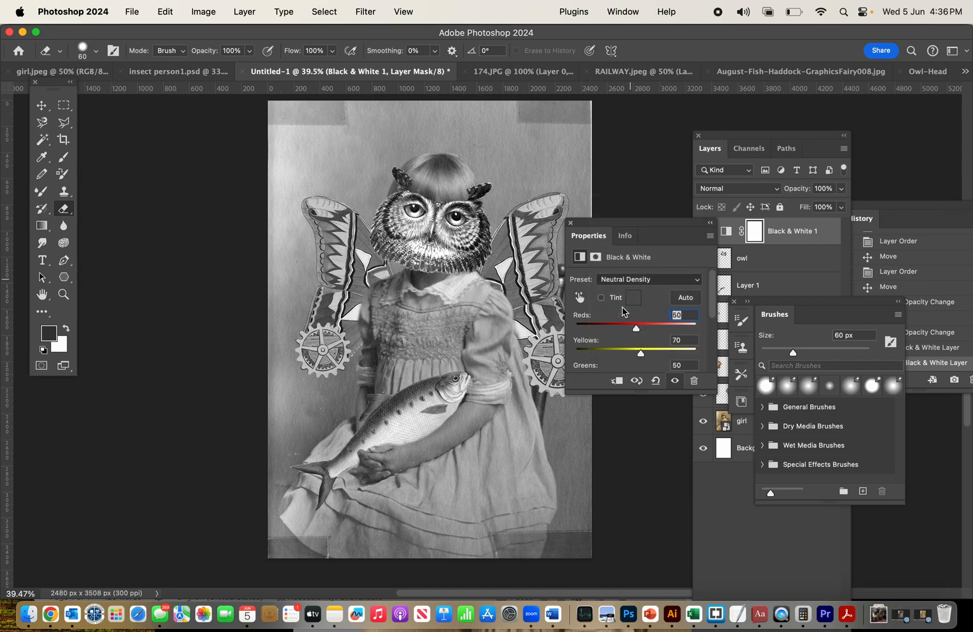
Set the Black & White adjustment's preset to Maximum White and clear the floating palettes away from the layer list
click(629, 278)
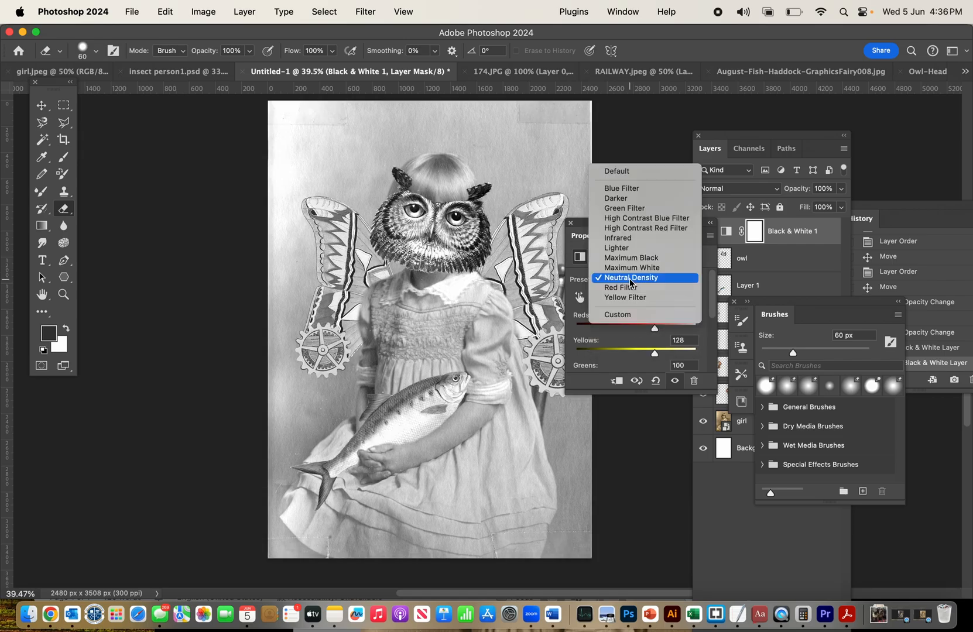
click(624, 267)
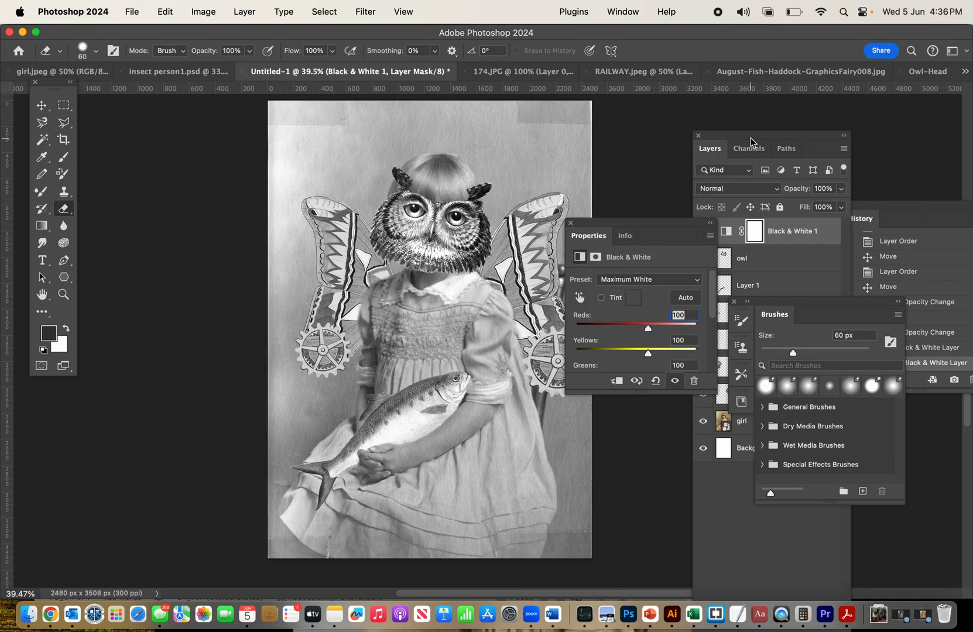
drag(652, 222, 680, 174)
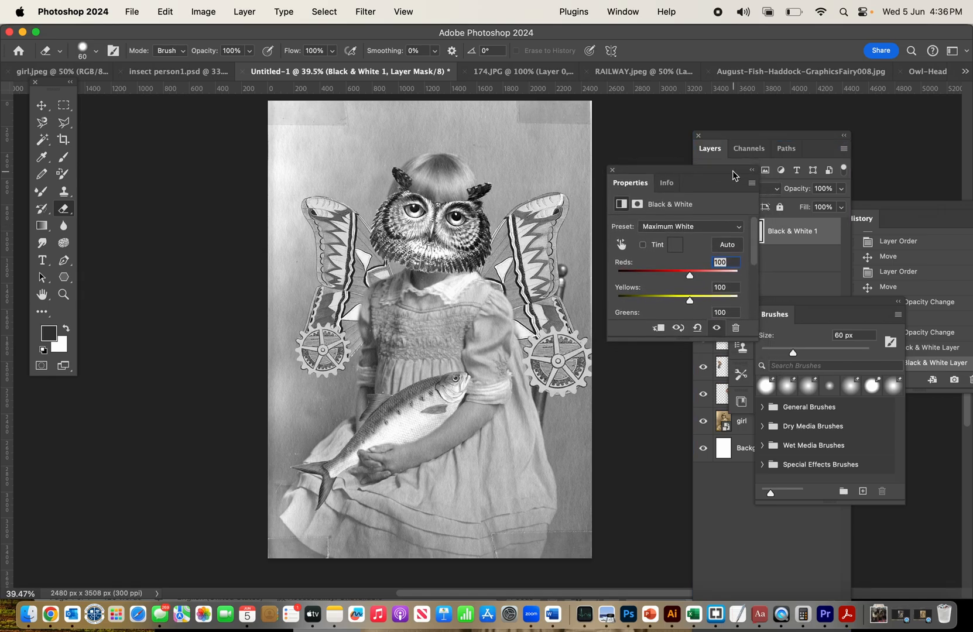
click(752, 170)
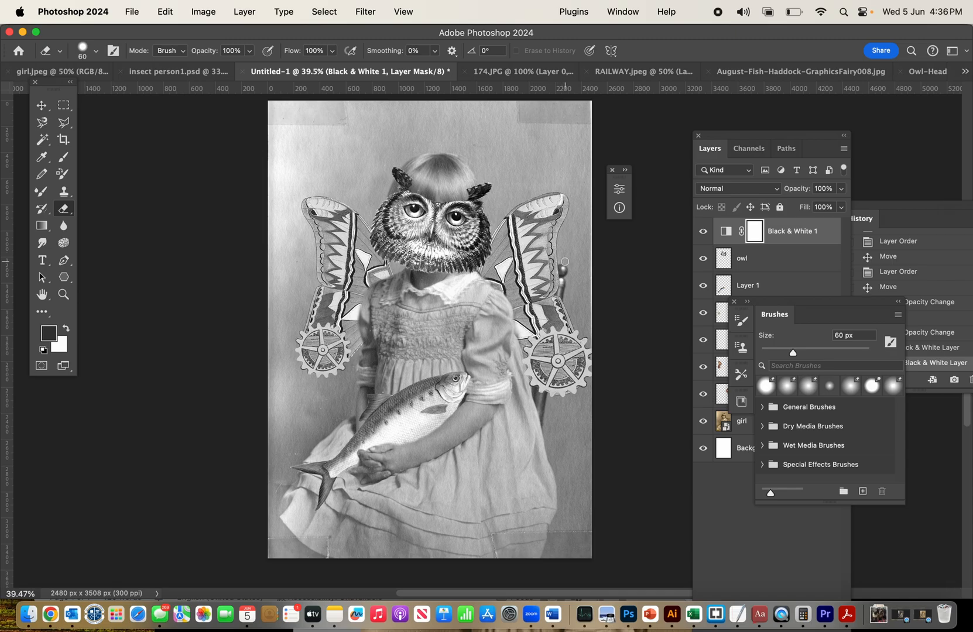
mouse_move(830, 302)
mouse_down()
mouse_move(831, 374)
mouse_move(903, 409)
mouse_move(938, 408)
mouse_up()
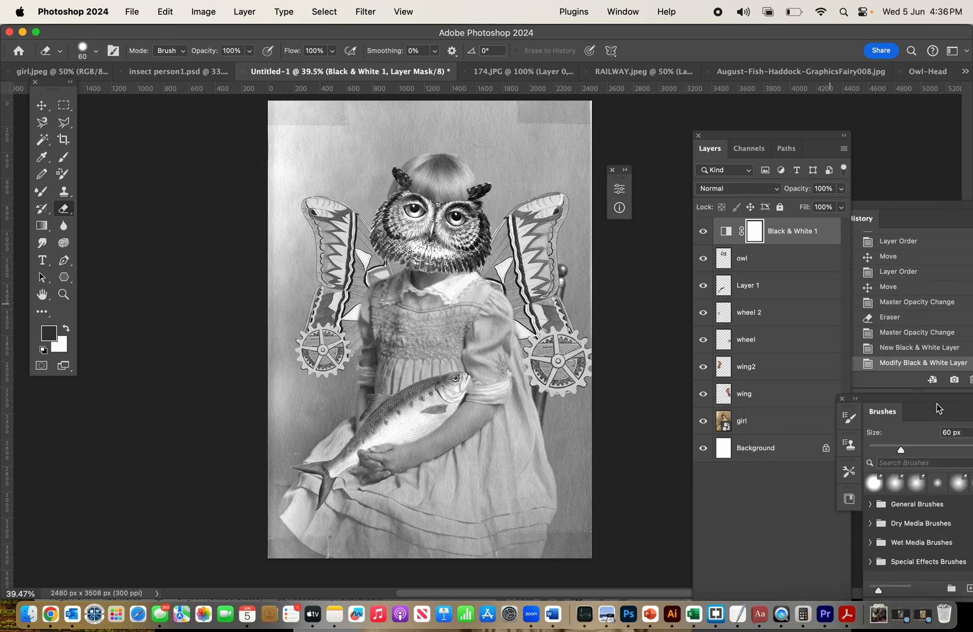
Brighten the owl layer with a Levels adjustment, setting the midtones to 1.27 and lowering the white input level to below 235
click(754, 262)
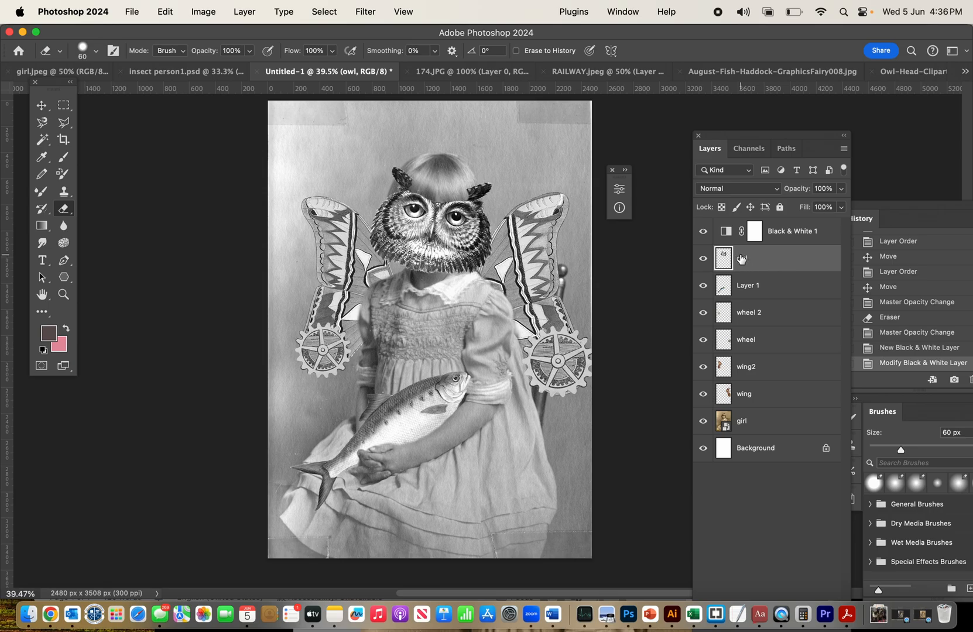
click(205, 13)
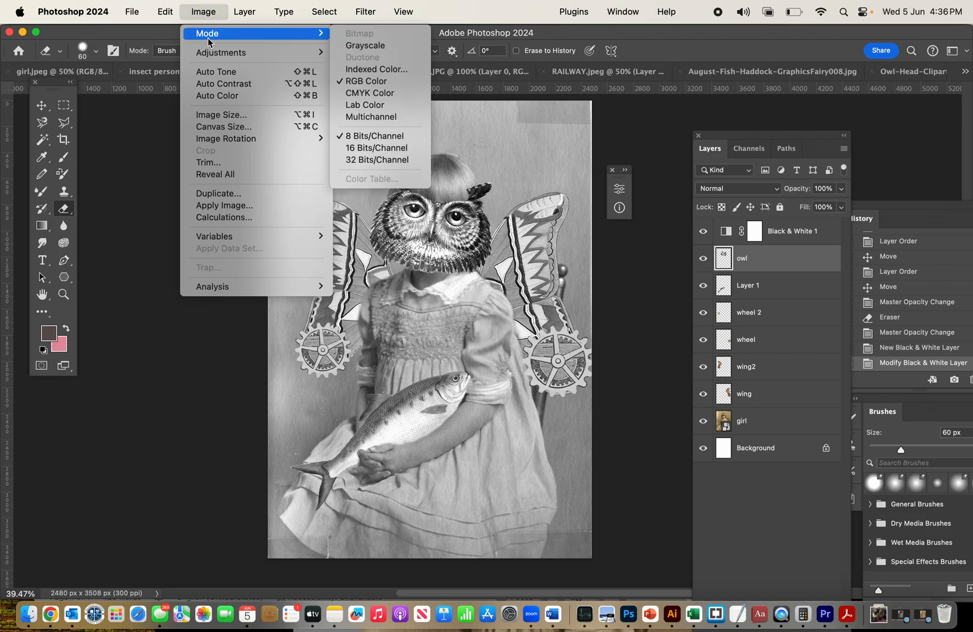
mouse_move(210, 55)
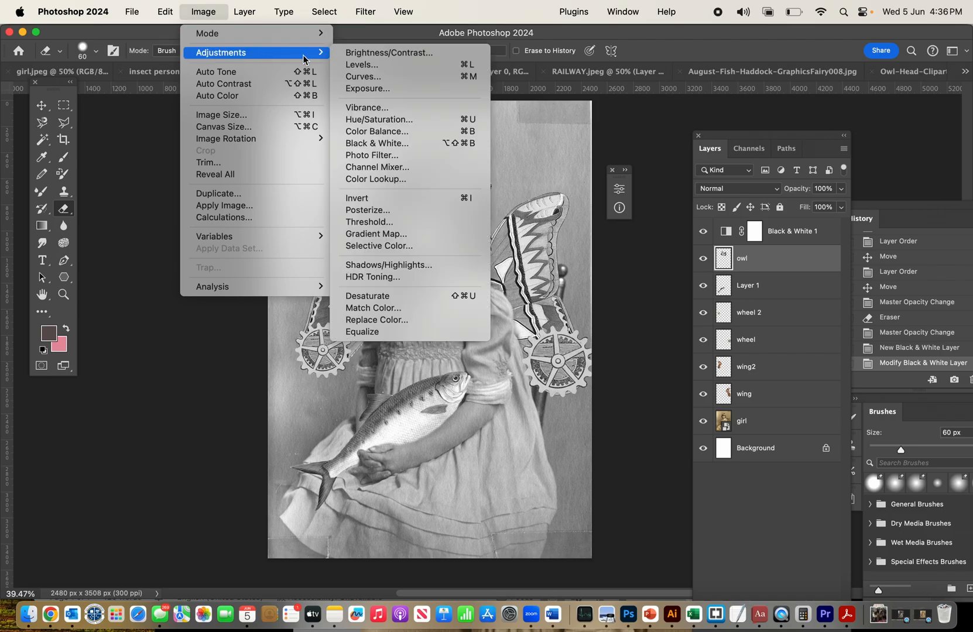
click(359, 66)
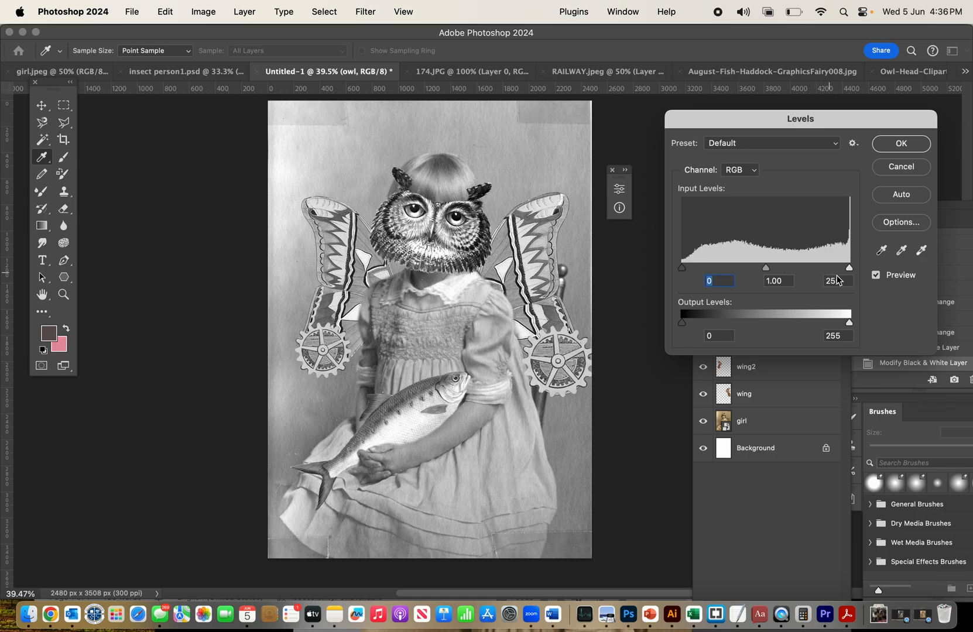
mouse_move(852, 273)
mouse_down()
mouse_move(828, 272)
mouse_move(837, 273)
mouse_up()
mouse_move(758, 268)
mouse_down()
mouse_move(776, 268)
mouse_move(746, 268)
mouse_up()
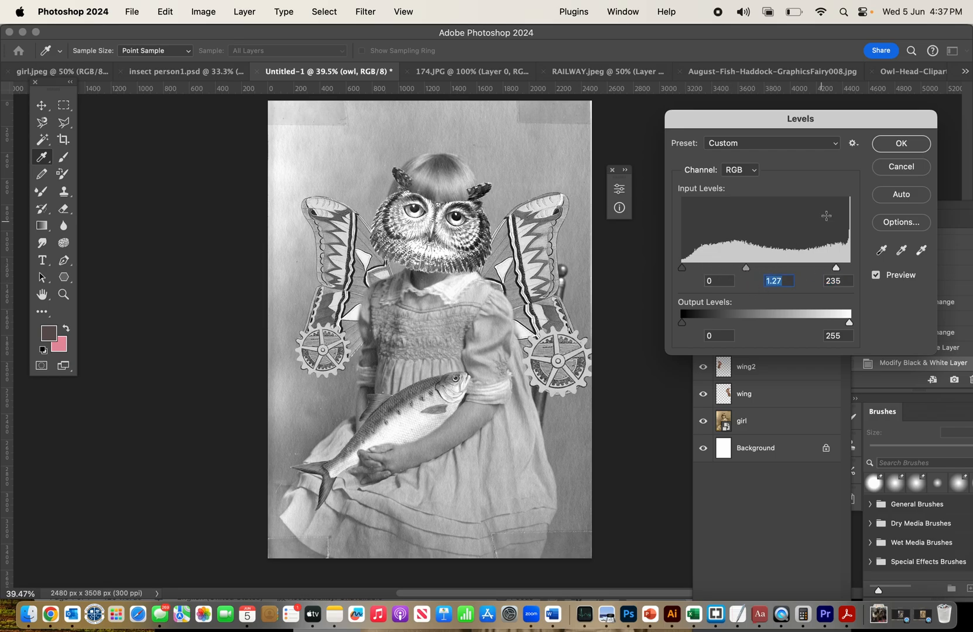
drag(835, 270, 830, 271)
click(902, 145)
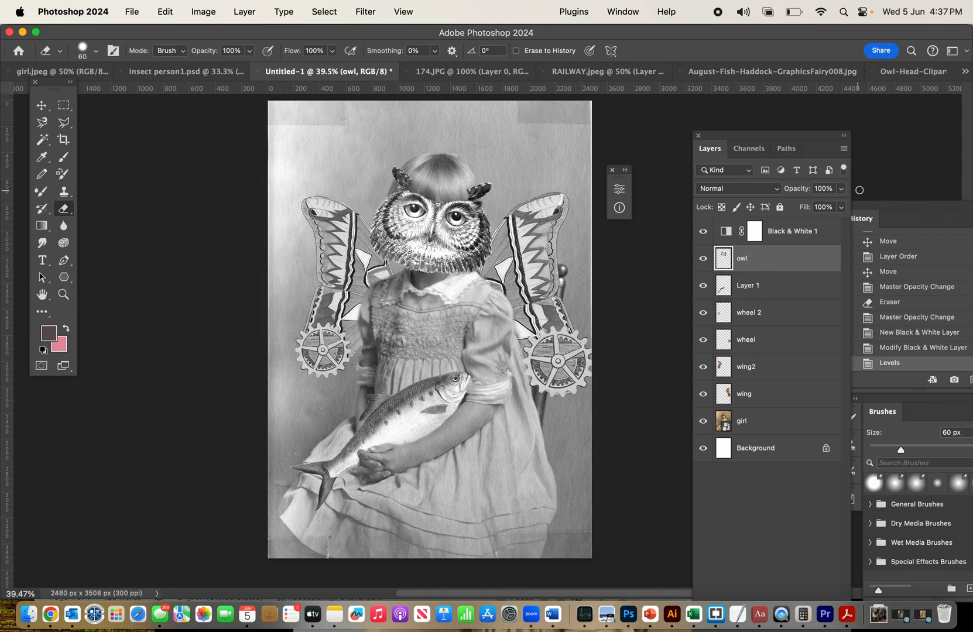
Reduce the owl layer's opacity to 82%
click(840, 207)
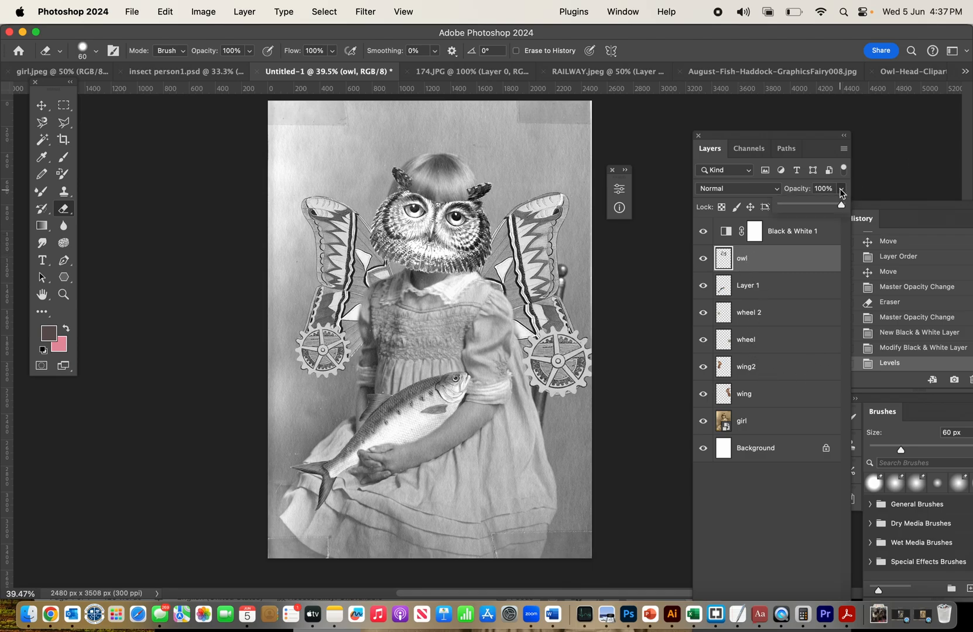
click(813, 205)
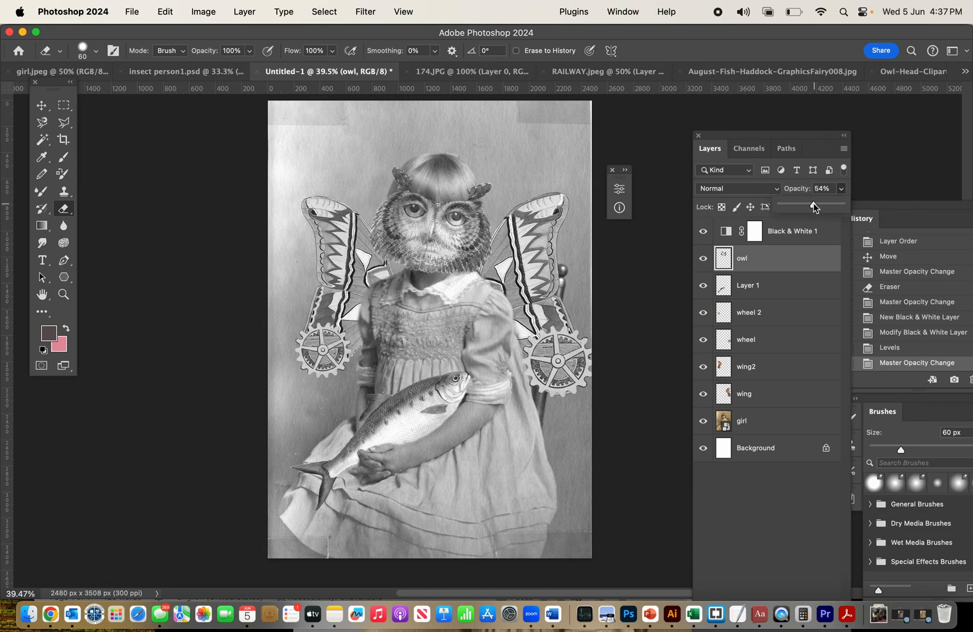
click(825, 204)
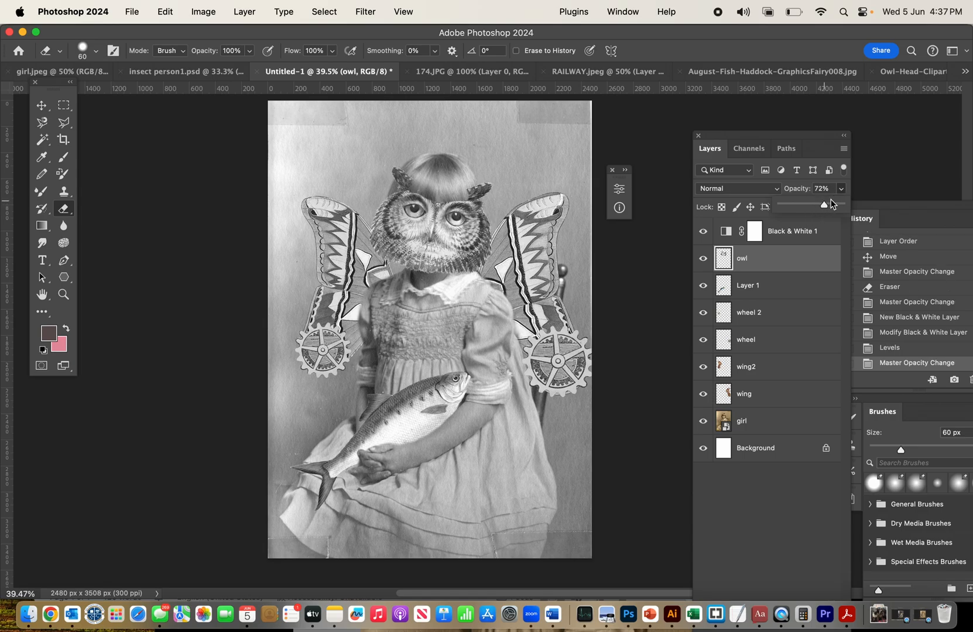
click(831, 208)
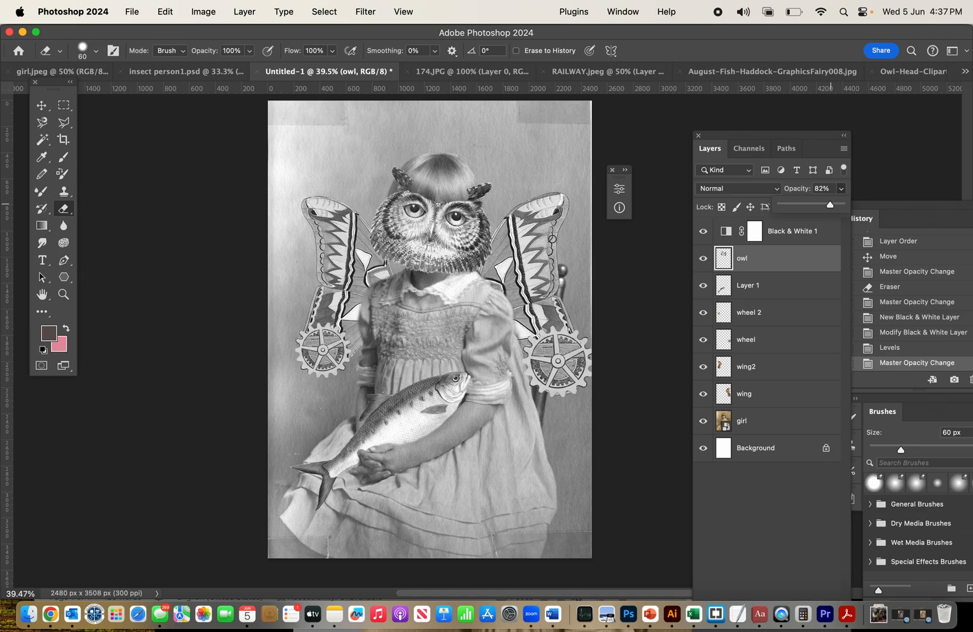
Compare the colour and new Black & White Layer states in the history, and return to the latest Master Opacity Change
drag(917, 201, 862, 170)
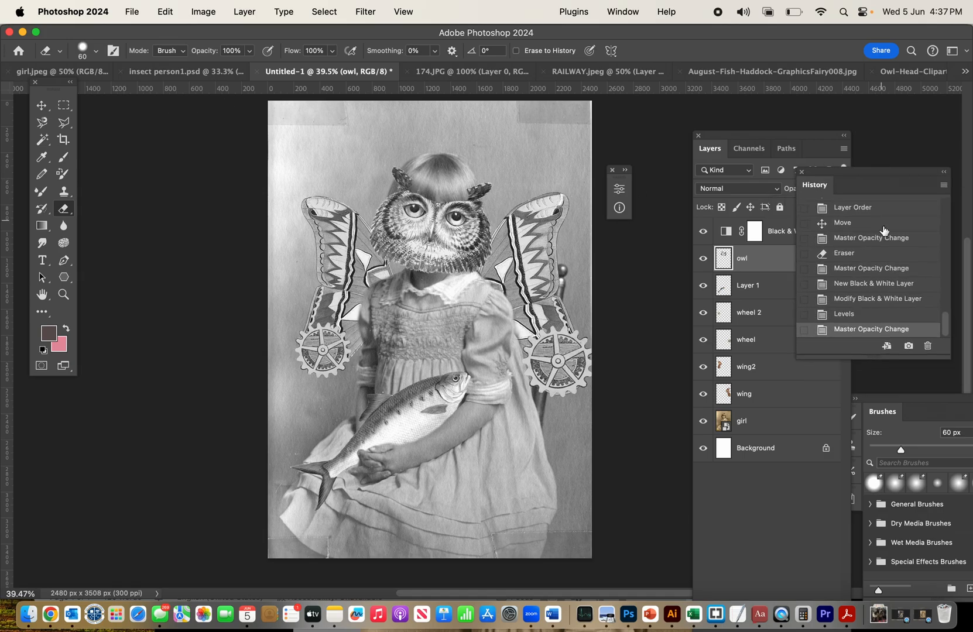
click(848, 269)
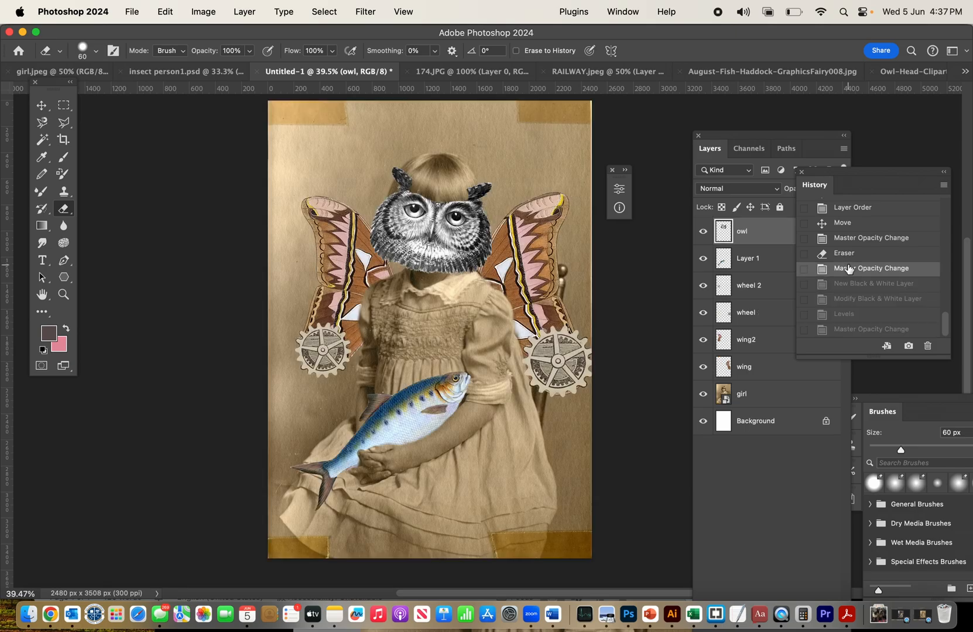
click(849, 283)
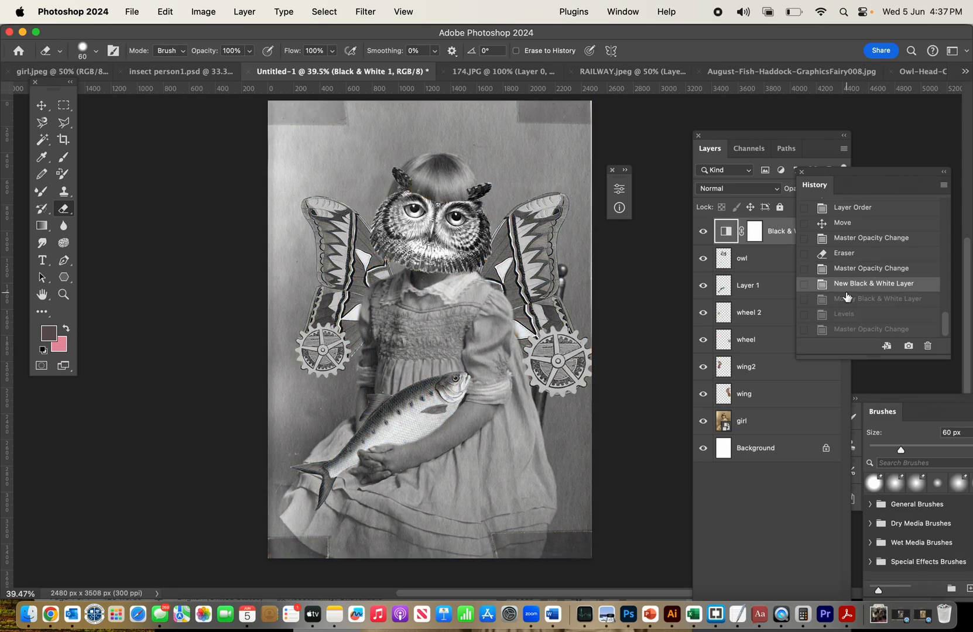
click(851, 331)
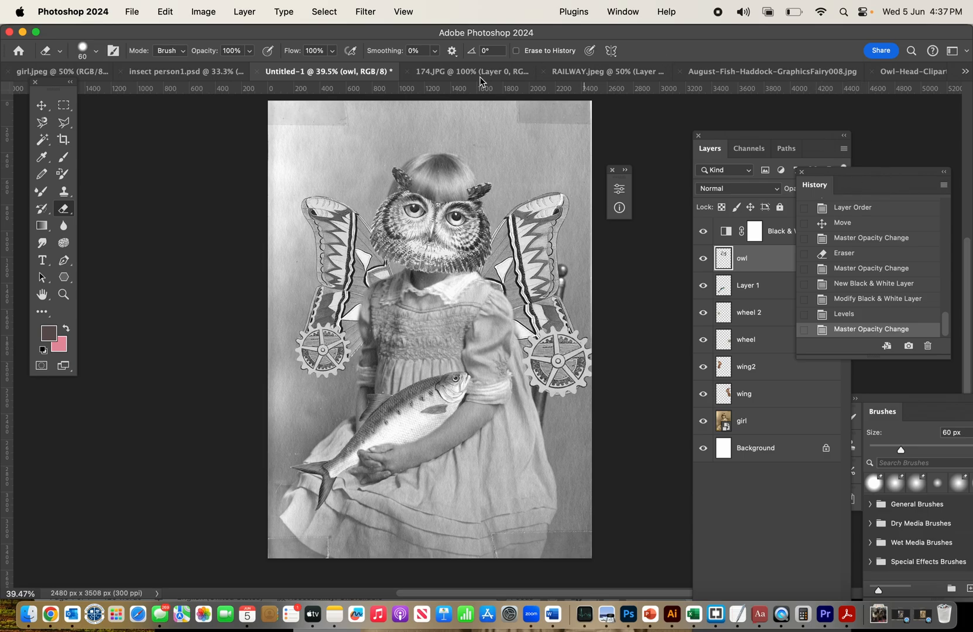
Move the history list clear of the layers and select the Black & White 1 adjustment layer
drag(866, 182, 900, 258)
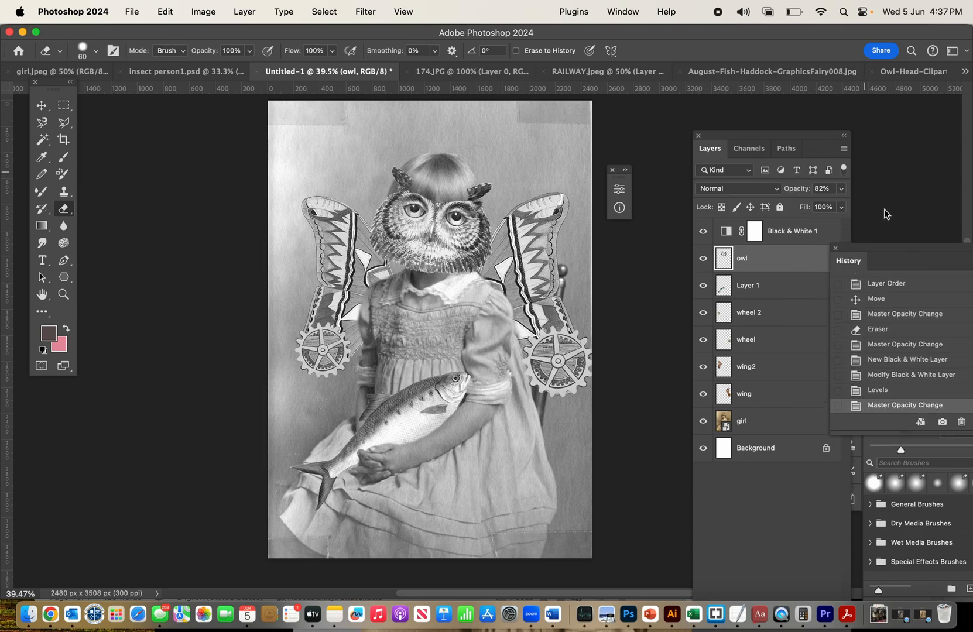
click(784, 233)
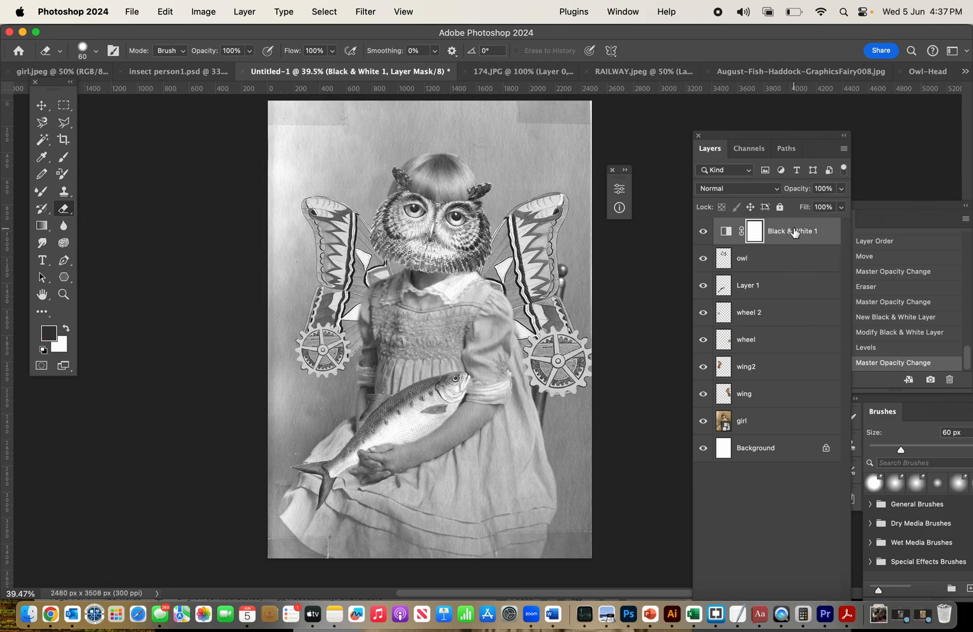